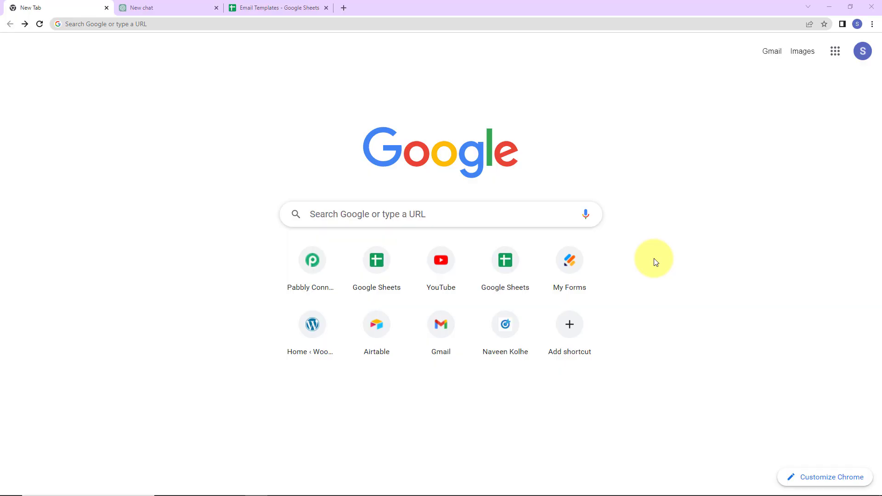
# Go to pabbly.com/connect, sign in, and bring up the Connect dashboard's Create Workflow dialog.
pyautogui.click(133, 25)
pyautogui.write('pabbly.com/connect')
pyautogui.press('Return')
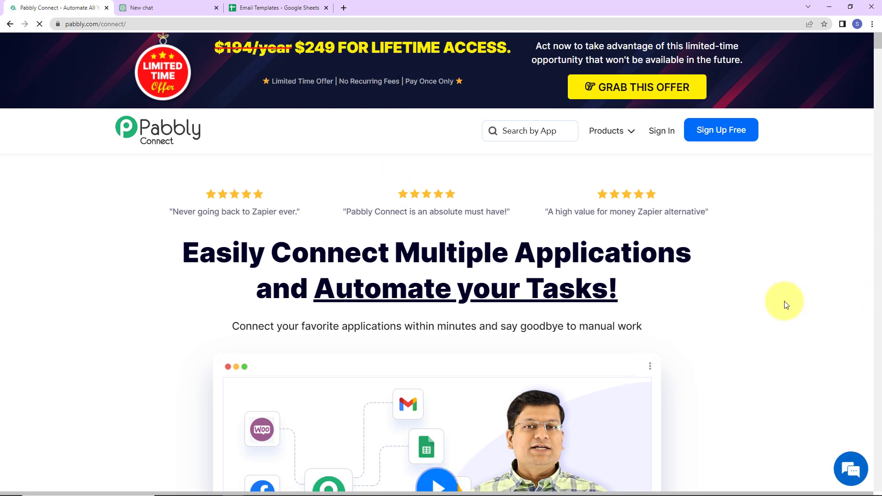
pyautogui.click(657, 131)
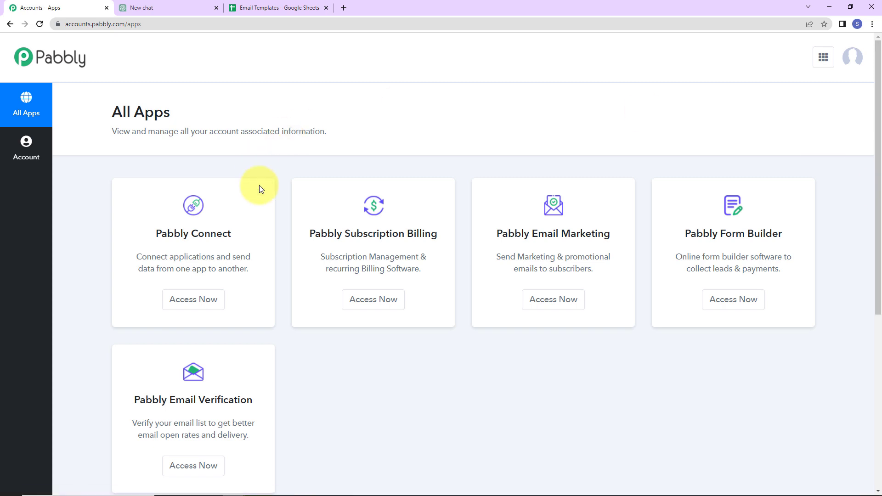
pyautogui.click(202, 300)
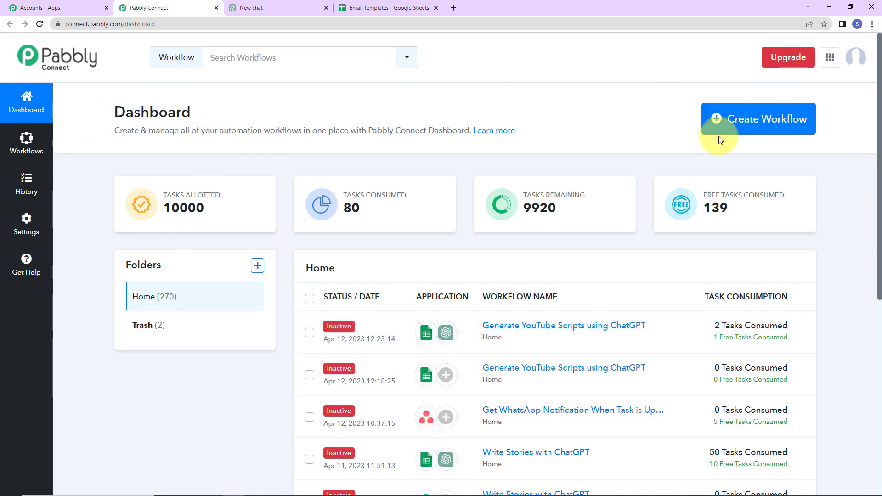
pyautogui.click(765, 121)
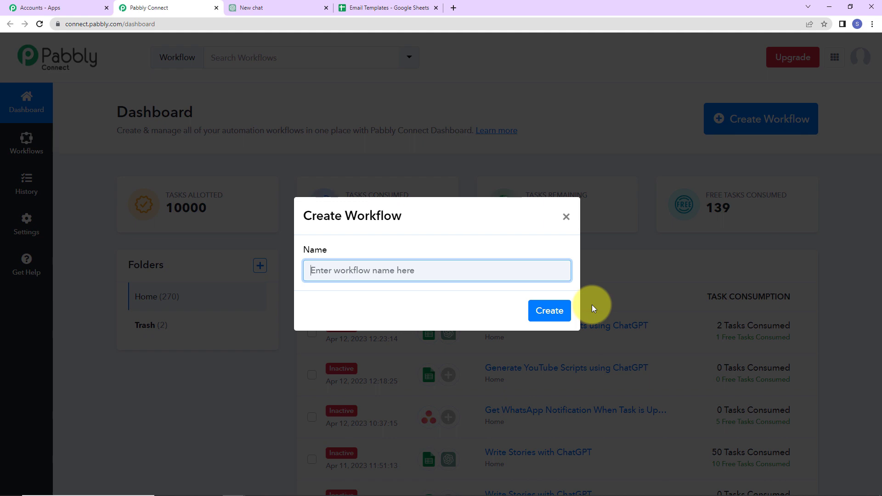
# Name the new workflow 'Generate Email Templates with ChatGPT' and create it.
pyautogui.write('https://techviser.com/things-you-can-do-with-chatgpt/')
pyautogui.hotkey('ctrl', 'a')
pyautogui.write('Generate Email Templates with ChatGPT')
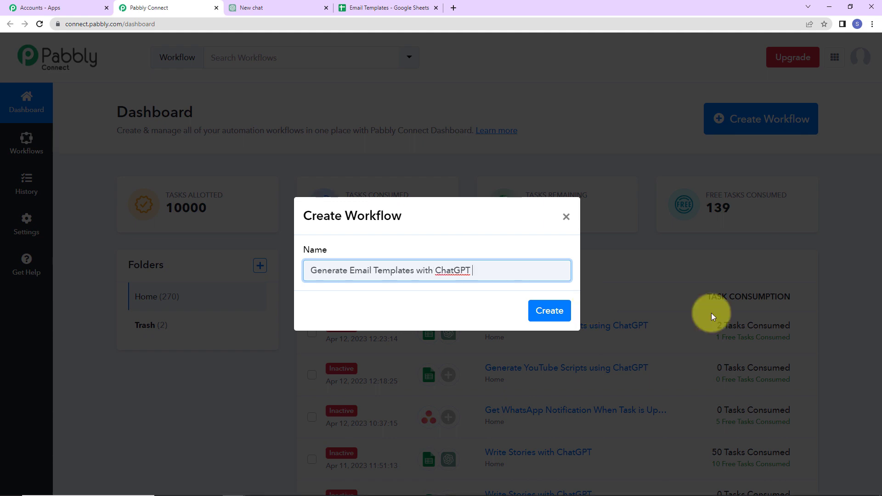
pyautogui.click(549, 311)
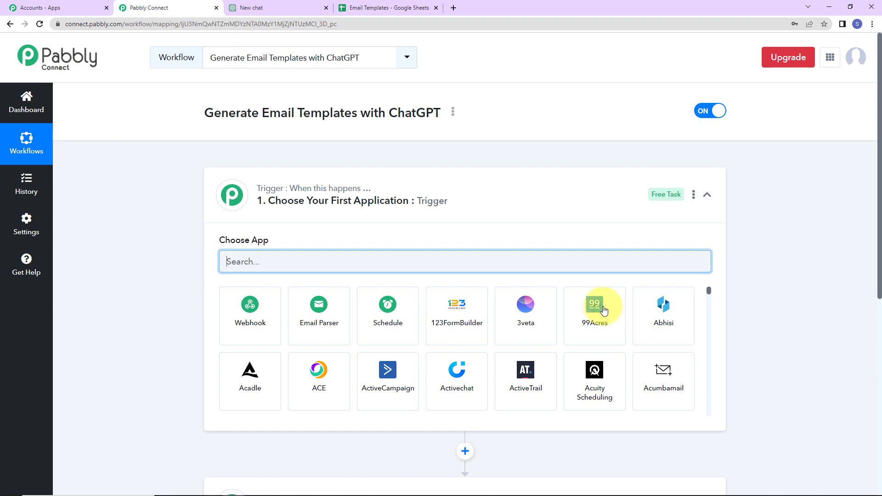
# Search 'google' in the app list and choose Google Sheets as the trigger app.
pyautogui.scroll(-2, 443, 230)
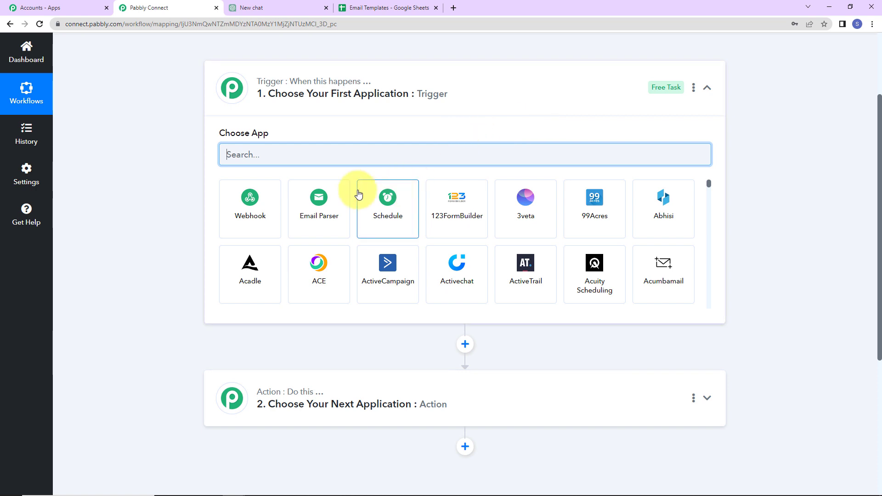
pyautogui.write('google')
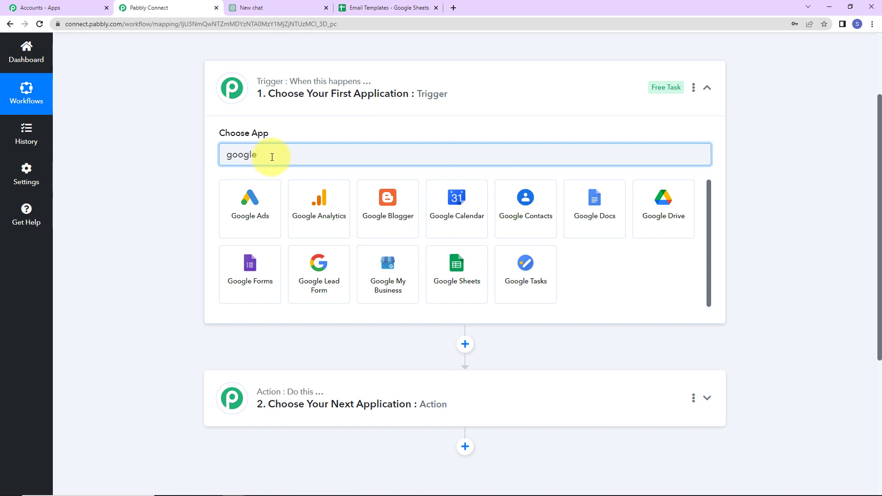
pyautogui.click(452, 276)
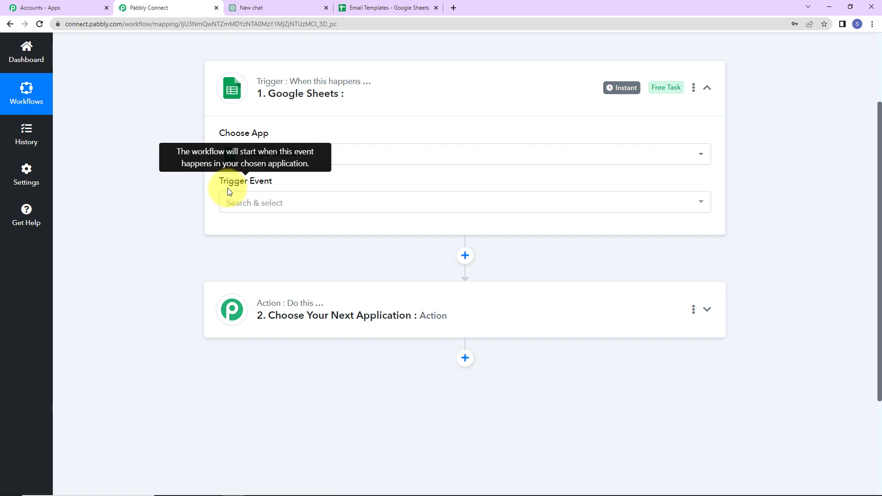
pyautogui.click(229, 202)
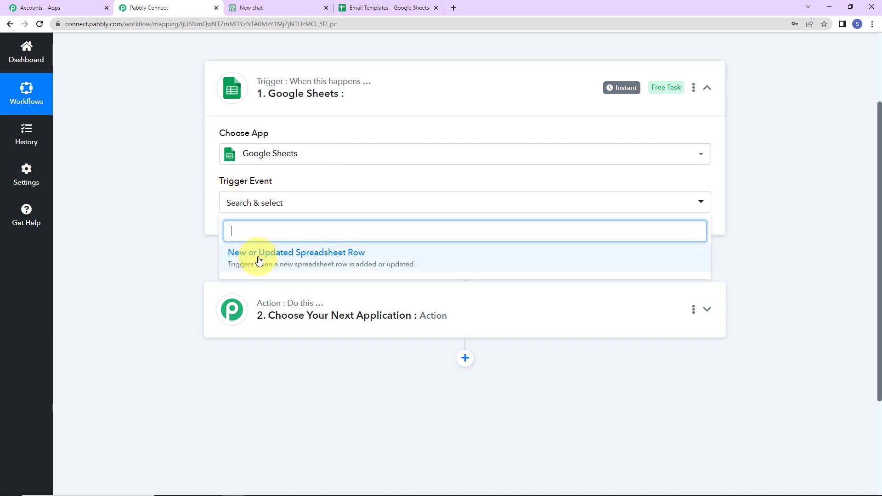
# Set the trigger event to New or Updated Spreadsheet Row and switch to the Email Templates sheet.
pyautogui.click(371, 258)
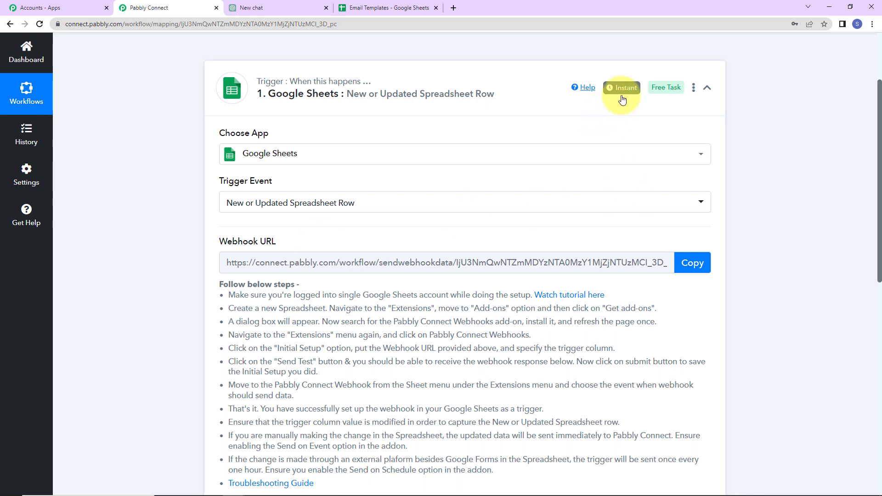
pyautogui.moveTo(622, 92)
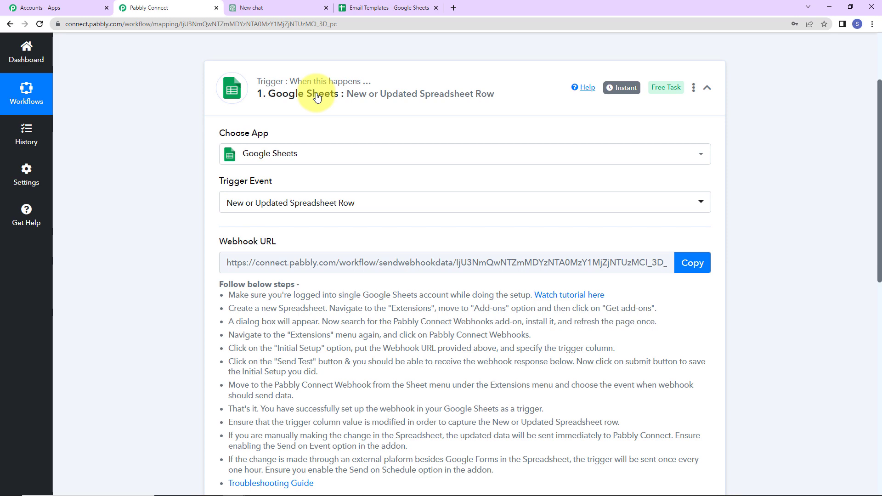
pyautogui.scroll(-2, 442, 191)
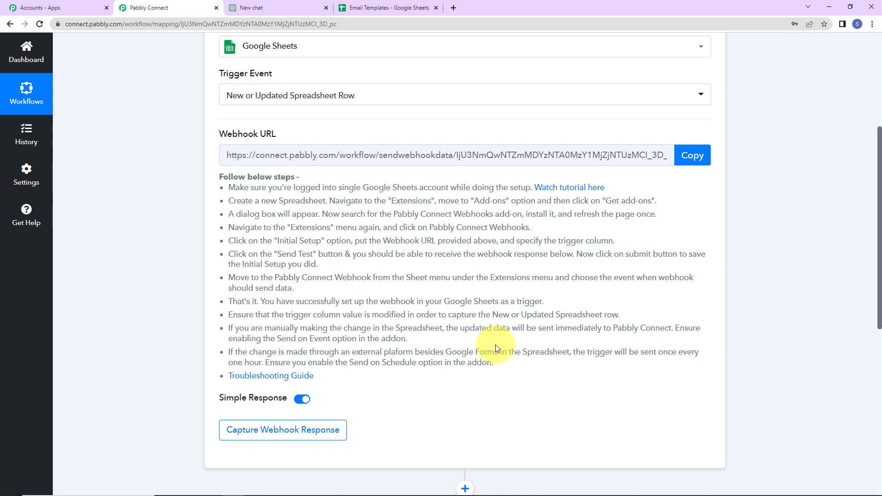
pyautogui.click(381, 10)
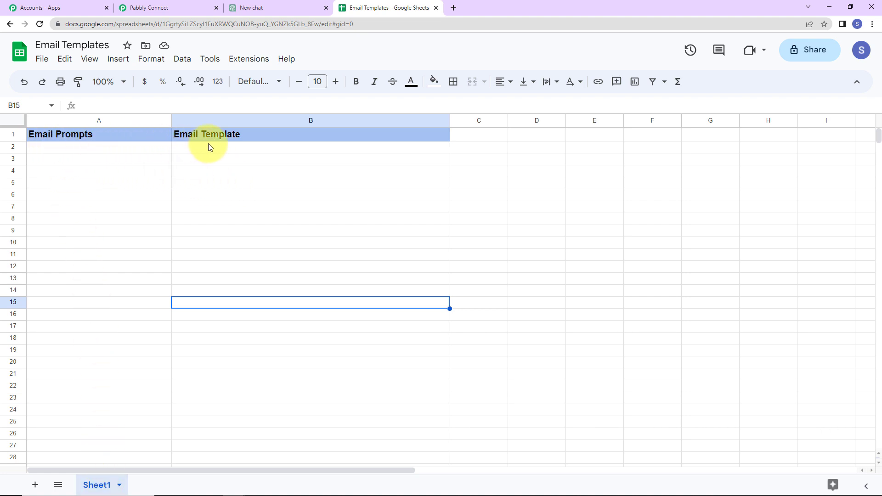
# Paste the leave-application email prompt into cell A2.
pyautogui.click(113, 149)
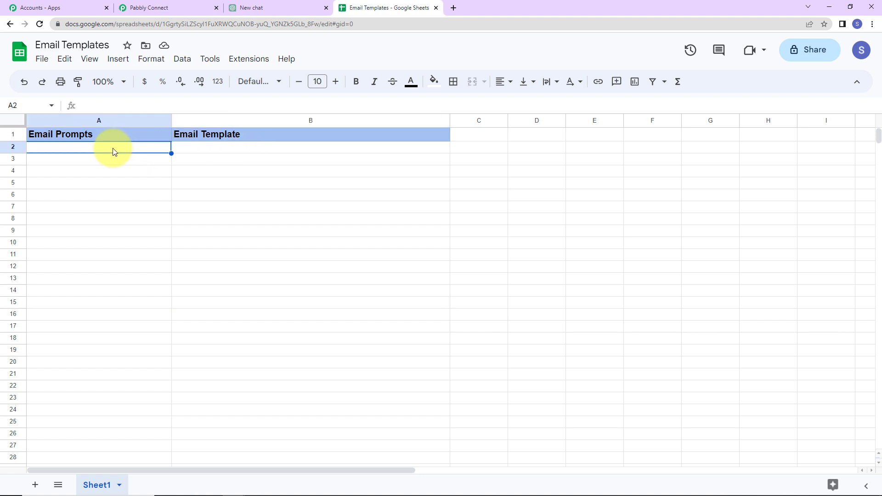
pyautogui.write('Leave application for 5 days due to high fever')
pyautogui.click(188, 244)
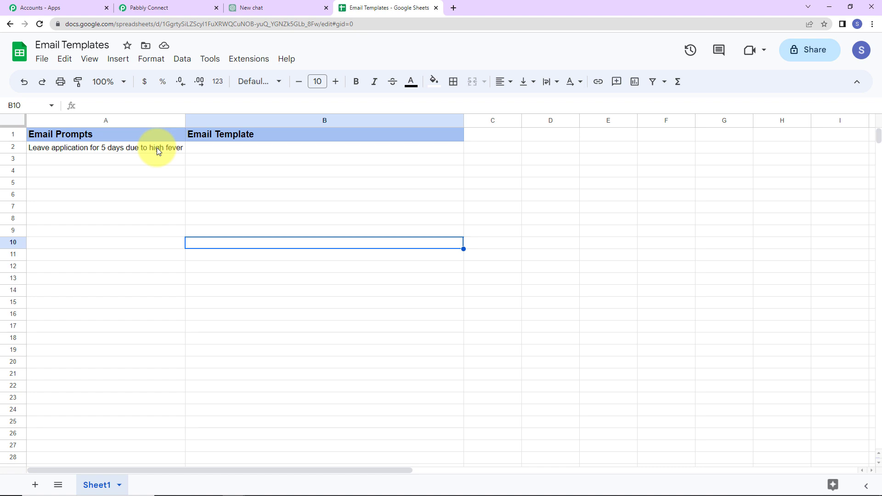
# Find the Pabbly Connect Webhooks add-on in the Marketplace, then close it and reload the sheet.
pyautogui.click(237, 60)
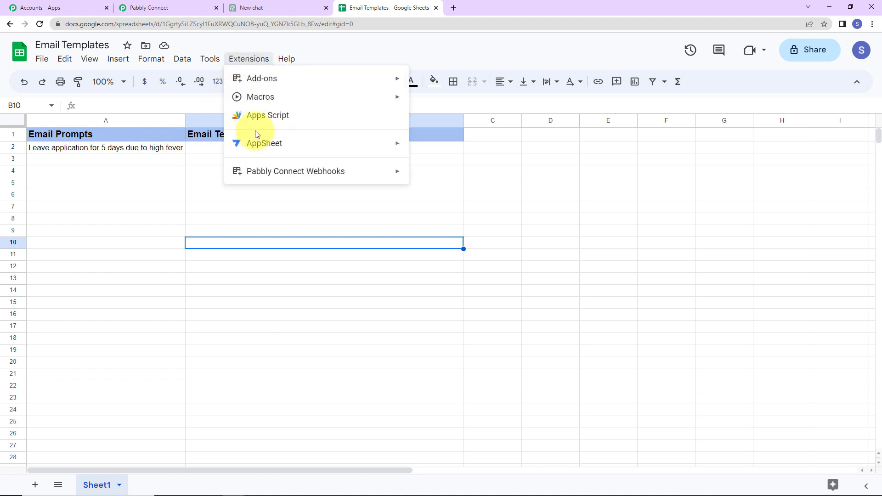
pyautogui.moveTo(248, 79)
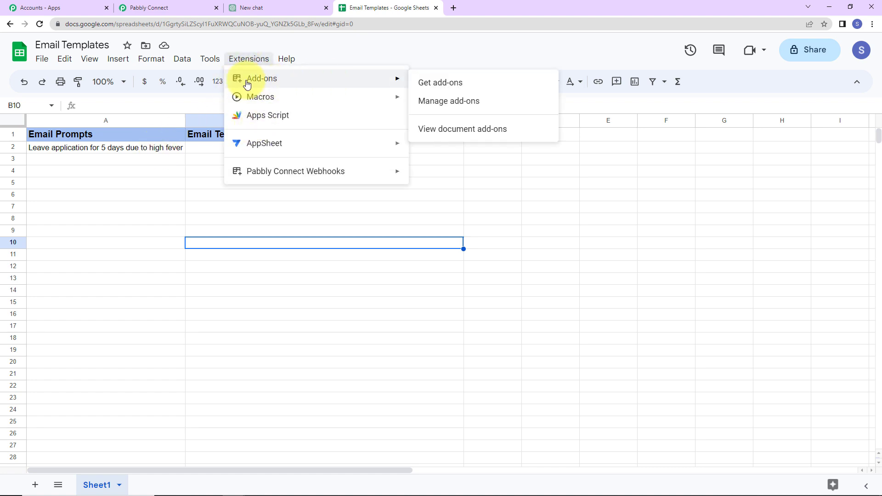
pyautogui.click(440, 83)
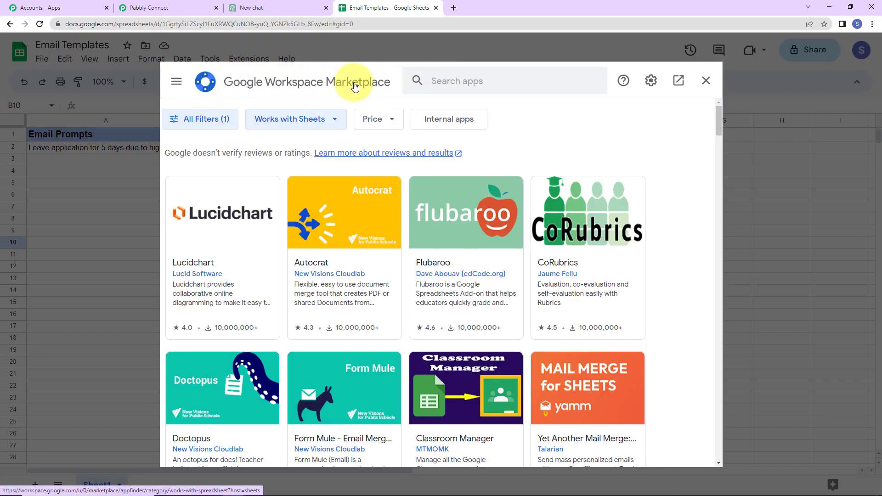
pyautogui.click(457, 81)
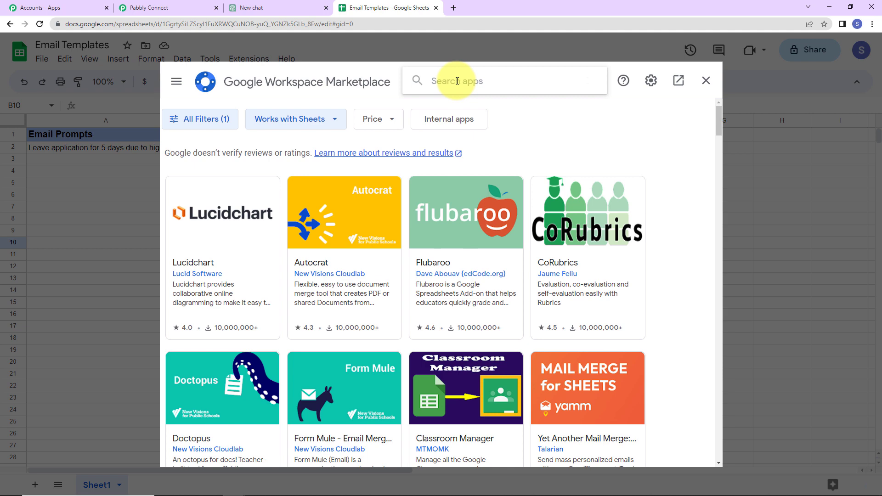
pyautogui.write('Pabbly Connect Webhooks')
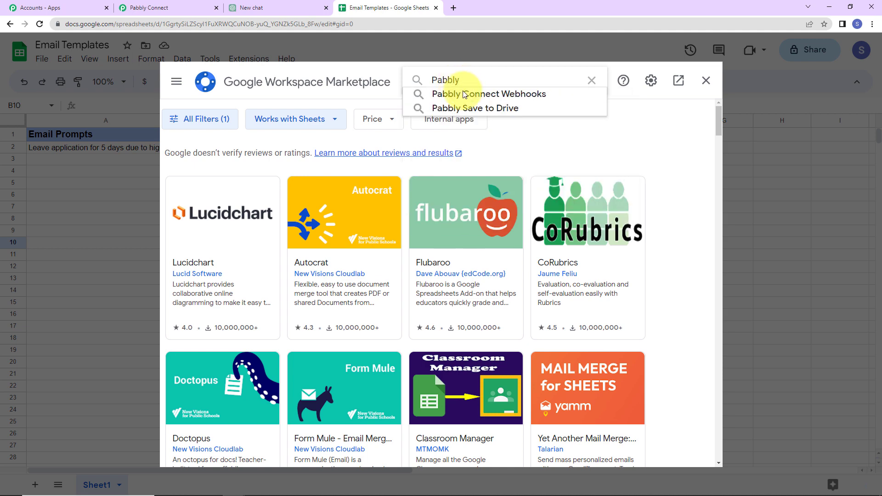
pyautogui.click(462, 93)
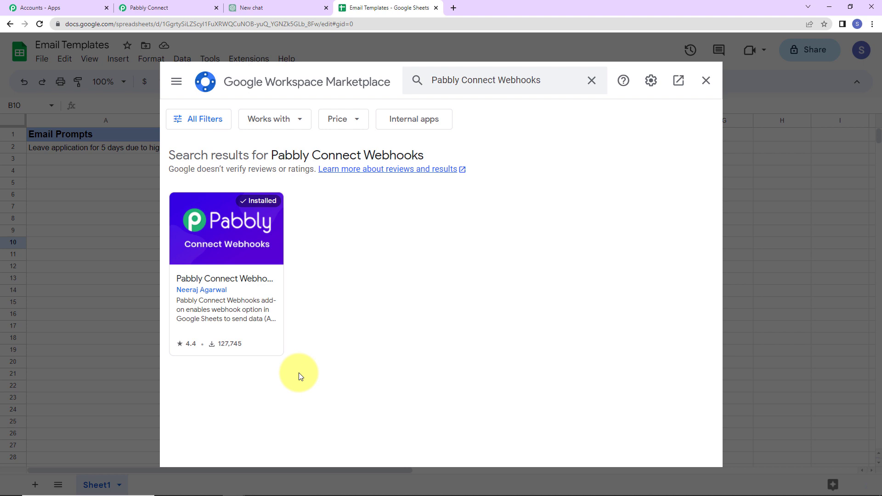
pyautogui.click(705, 80)
pyautogui.click(41, 23)
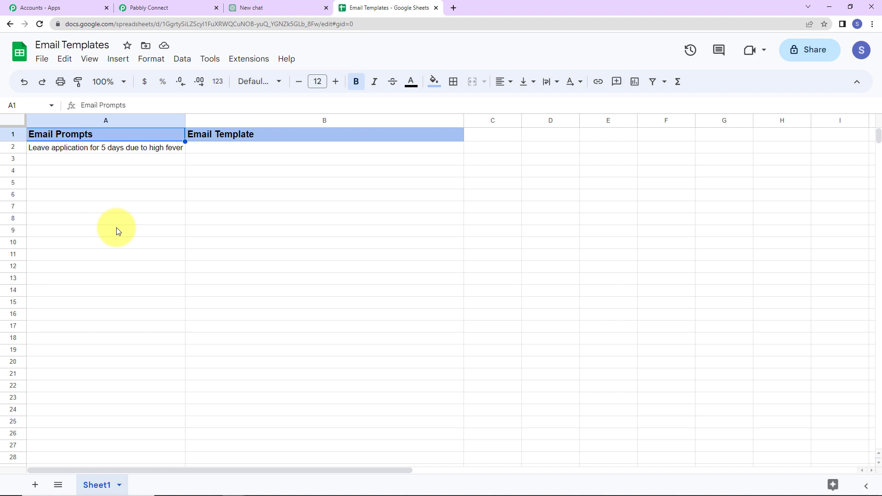
pyautogui.click(246, 58)
# In the add-on's Initial Setup, paste the Pabbly workflow's webhook URL.
pyautogui.moveTo(238, 173)
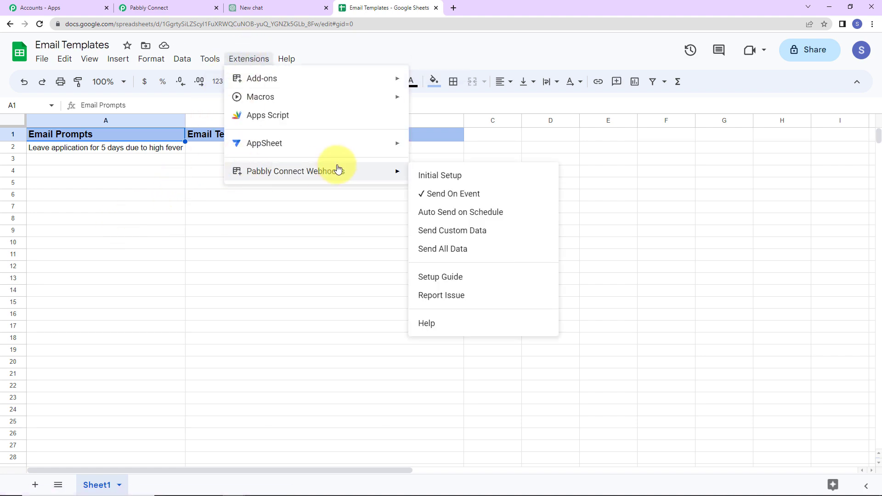
pyautogui.click(438, 175)
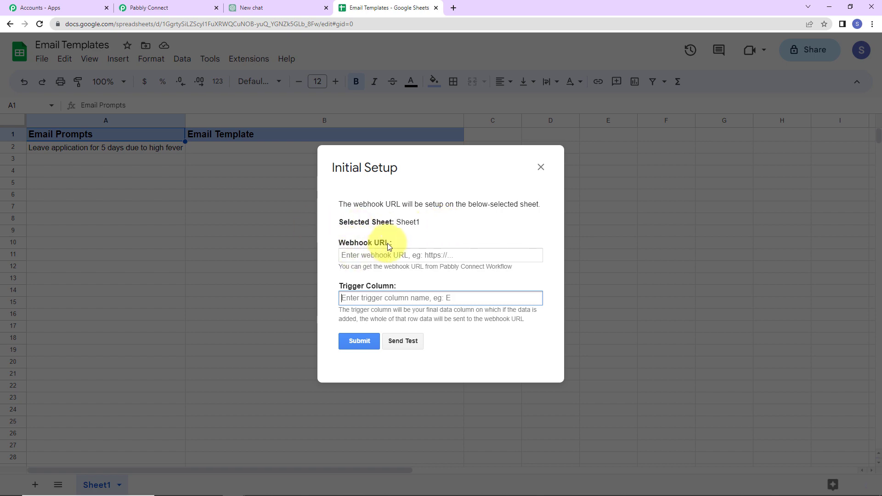
pyautogui.click(166, 6)
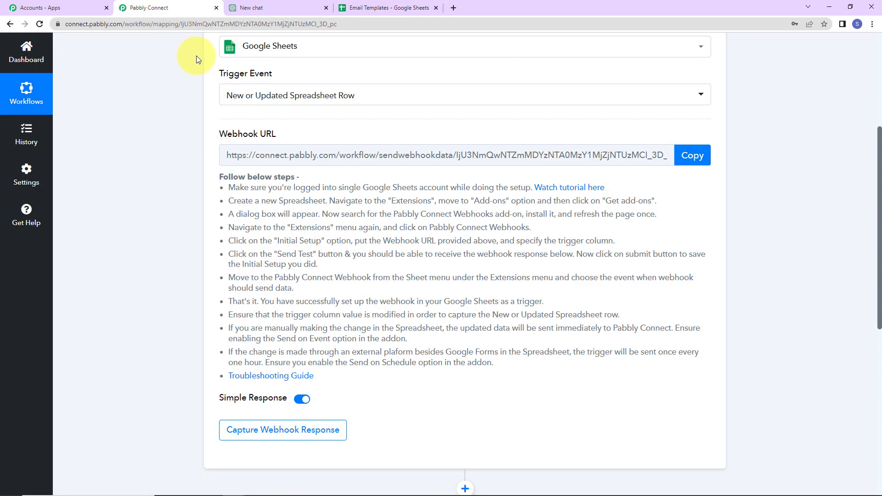
pyautogui.click(676, 154)
pyautogui.click(388, 8)
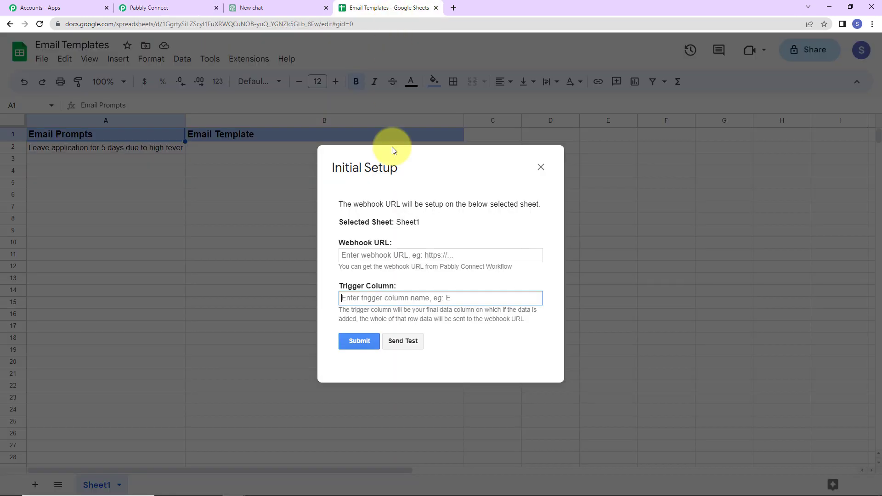
pyautogui.click(377, 254)
pyautogui.hotkey('ctrl', 'v')
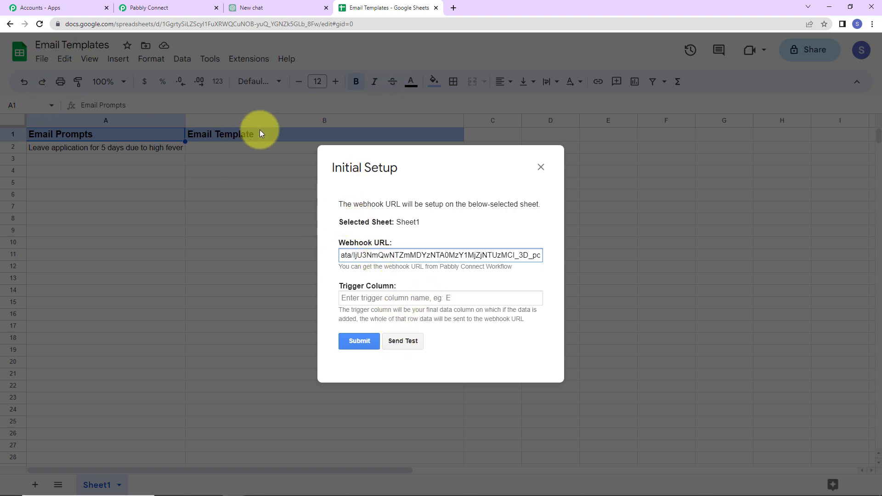
# Set trigger column A, send the A2 prompt as test data, and save the setup.
pyautogui.click(390, 298)
pyautogui.write('A')
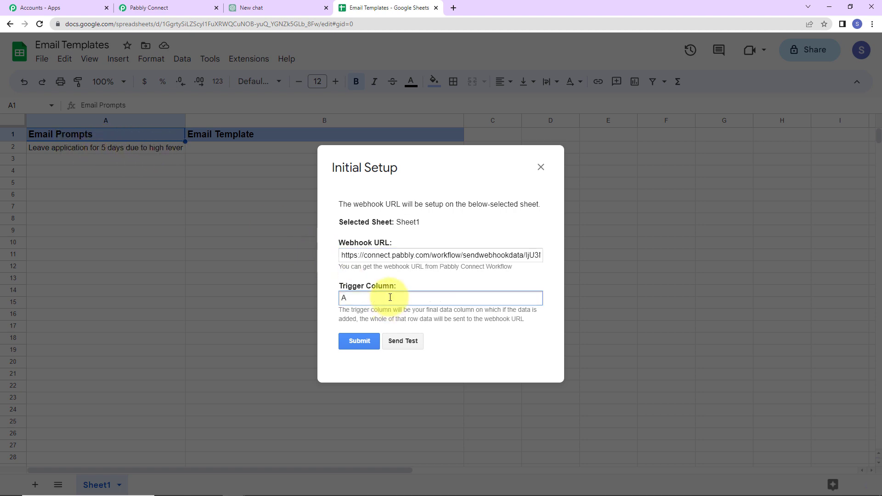
pyautogui.click(406, 348)
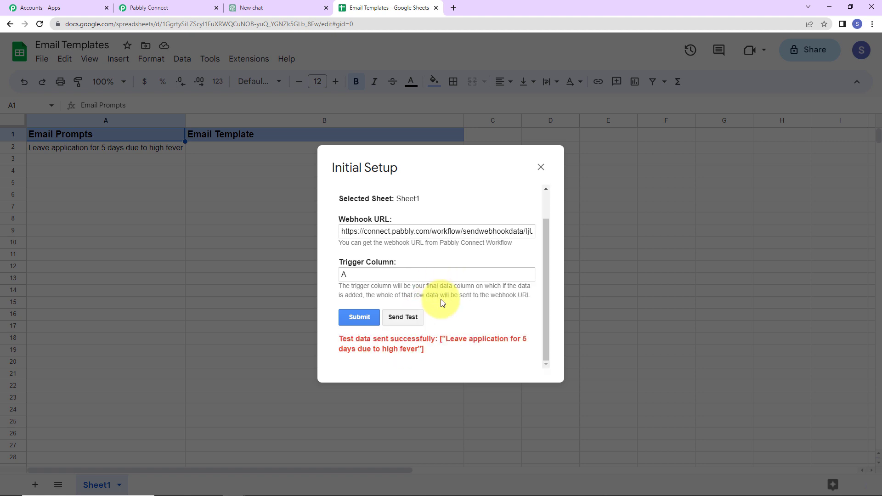
pyautogui.click(356, 316)
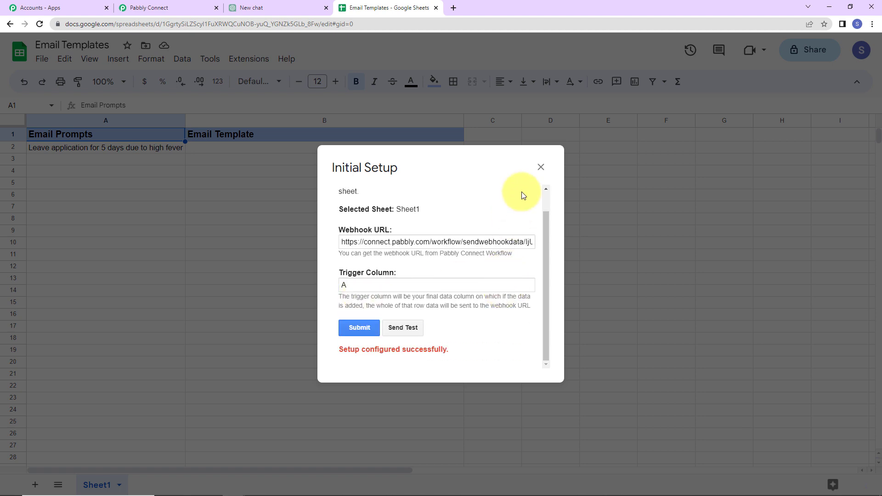
pyautogui.click(540, 166)
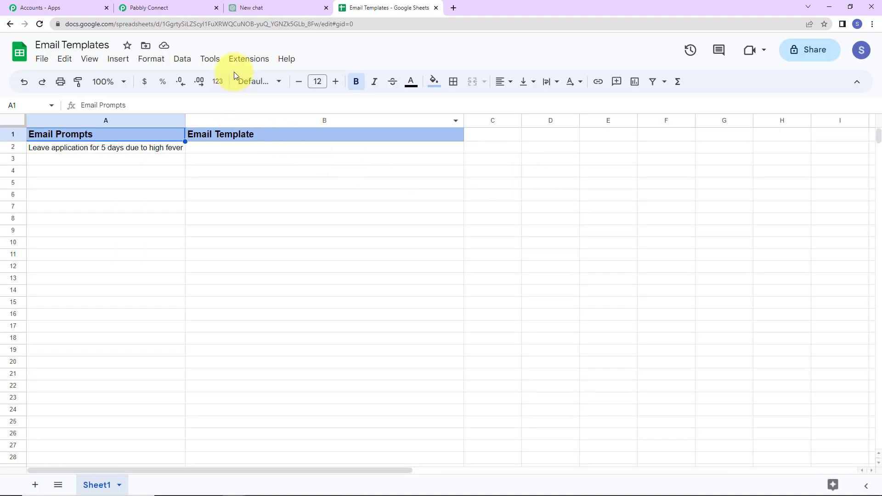
# Enable Send On Event in Pabbly Connect Webhooks and return to the workflow.
pyautogui.click(241, 59)
pyautogui.moveTo(270, 171)
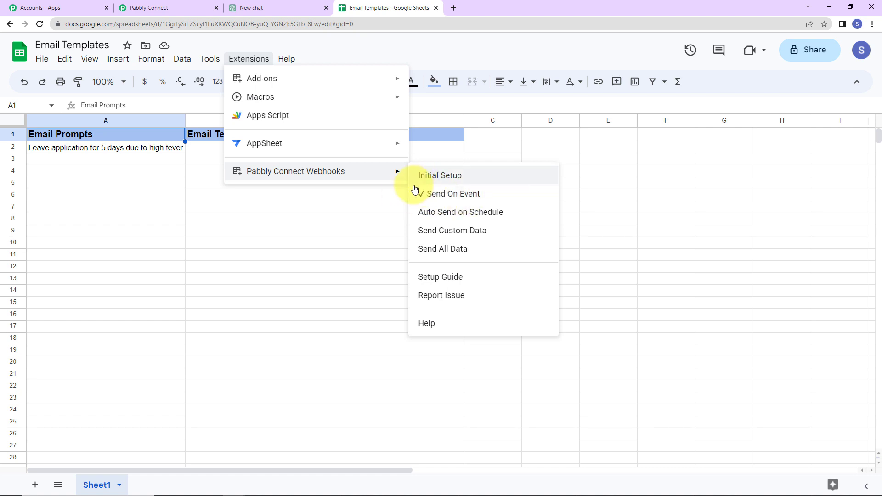
pyautogui.click(455, 193)
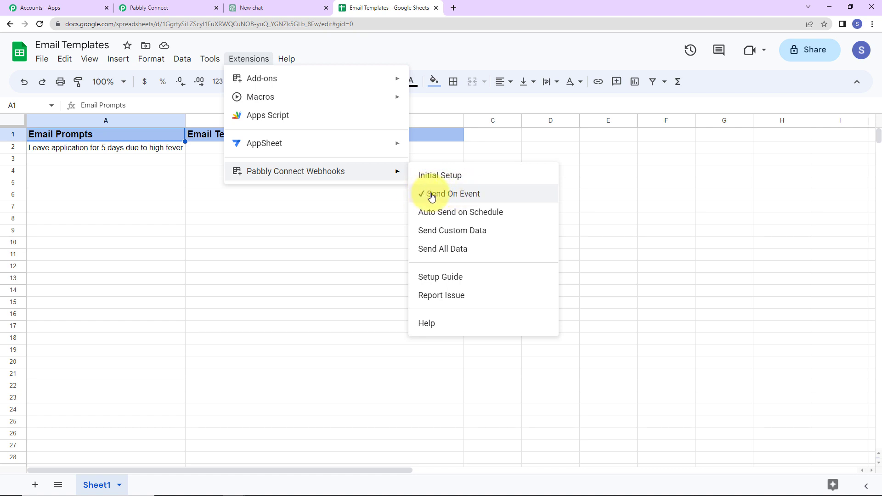
pyautogui.click(334, 208)
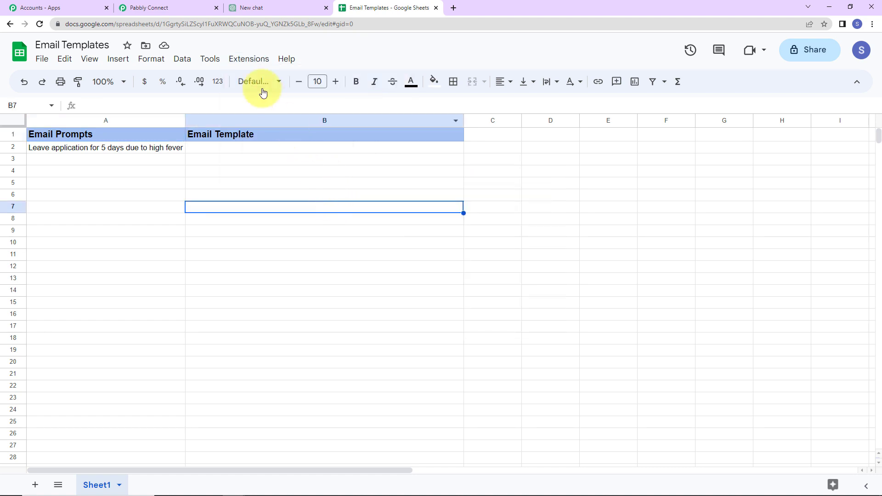
pyautogui.click(168, 9)
pyautogui.scroll(-6, 517, 220)
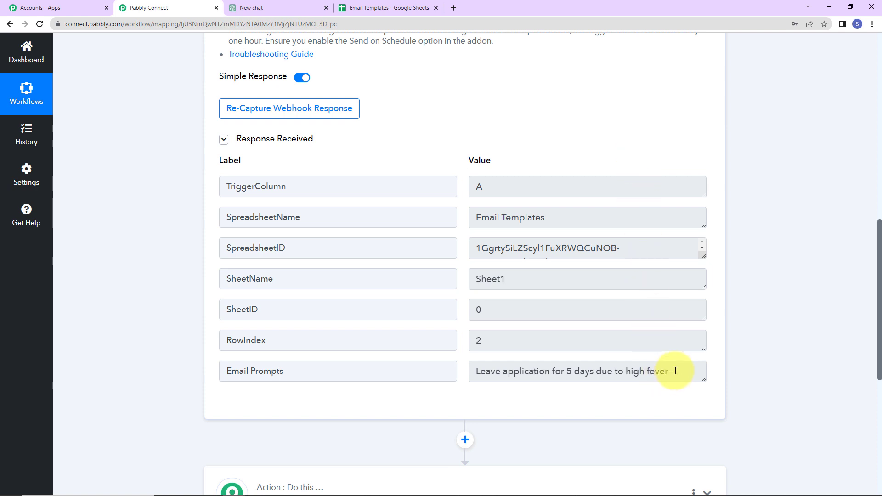
pyautogui.moveTo(675, 371); pyautogui.dragTo(477, 375)
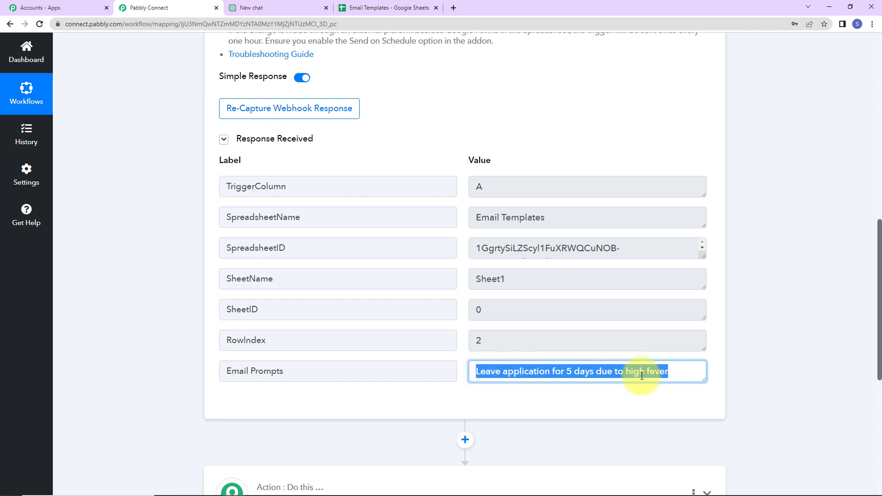
pyautogui.scroll(-5, 301, 334)
pyautogui.click(299, 300)
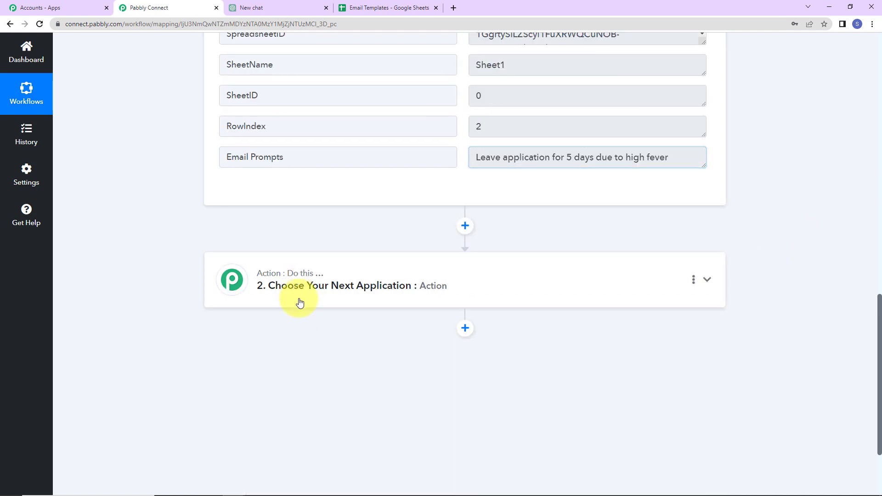
# Set action step 2 to ChatGPT with the Ask ChatGPT action event.
pyautogui.click(321, 347)
pyautogui.write('chat')
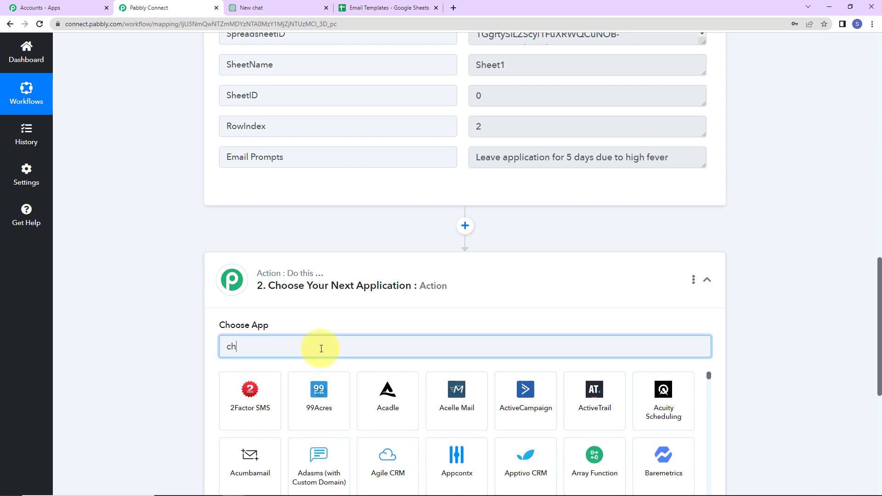
pyautogui.click(239, 404)
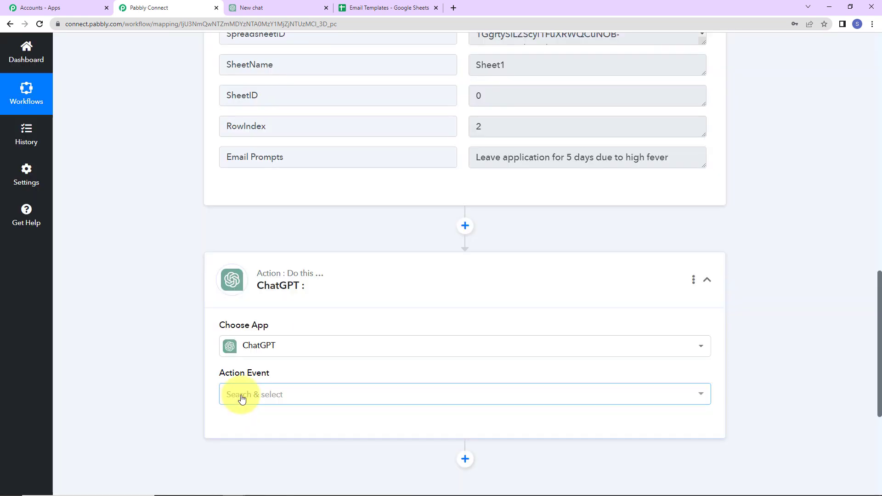
pyautogui.click(242, 398)
pyautogui.click(234, 444)
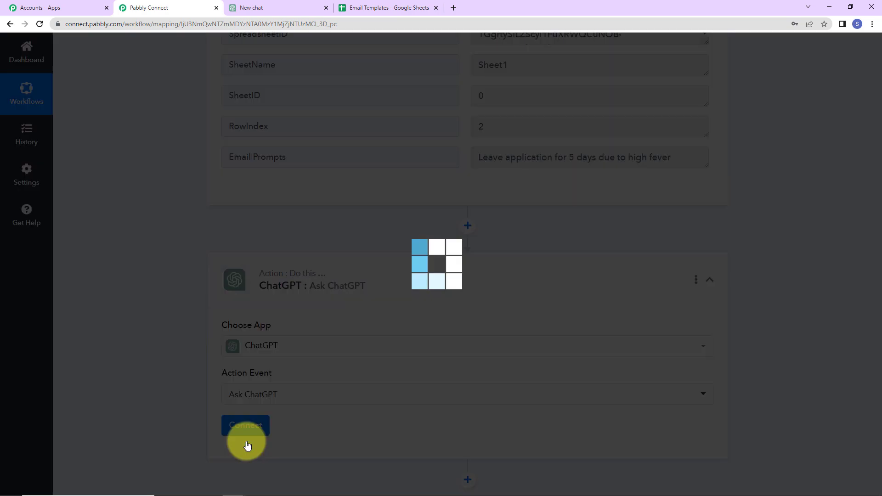
# Add a new ChatGPT connection and open the OpenAI API keys page.
pyautogui.click(244, 426)
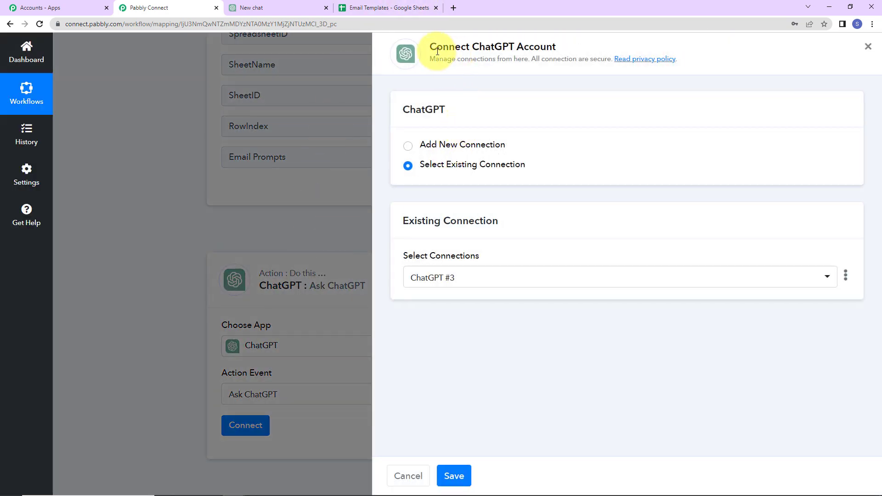
pyautogui.moveTo(443, 44); pyautogui.dragTo(564, 48)
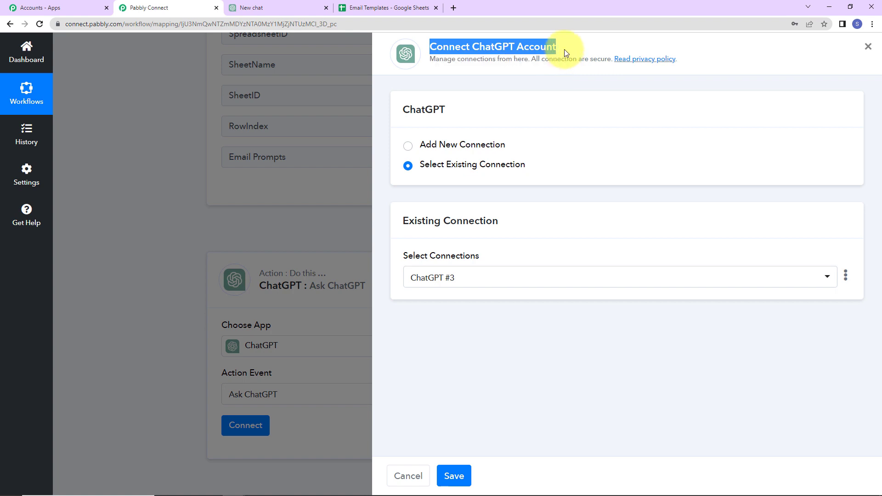
pyautogui.click(406, 145)
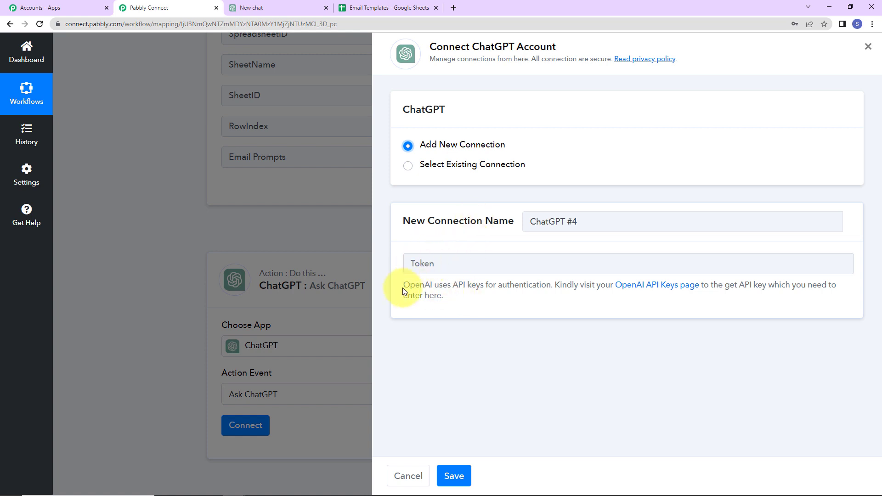
pyautogui.click(658, 284)
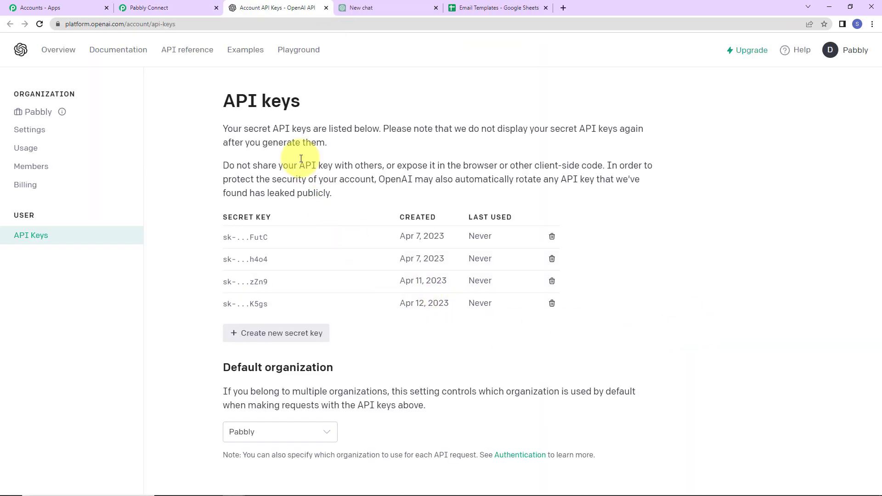
# Generate a new OpenAI secret key, paste it as the ChatGPT connection token, and save.
pyautogui.click(280, 335)
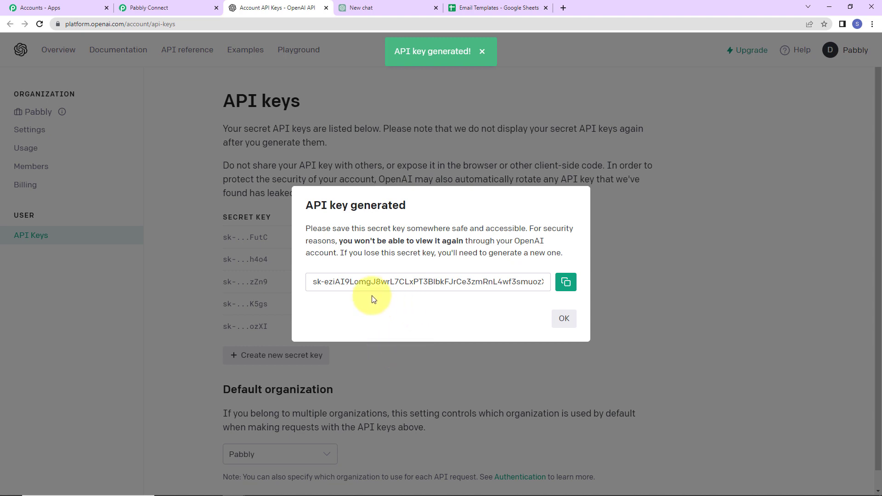
pyautogui.click(565, 281)
pyautogui.click(185, 5)
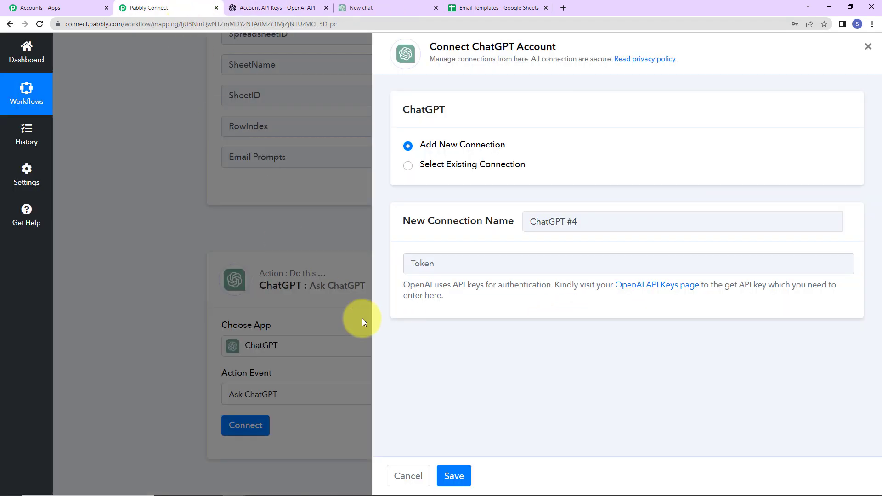
pyautogui.click(441, 265)
pyautogui.hotkey('ctrl', 'v')
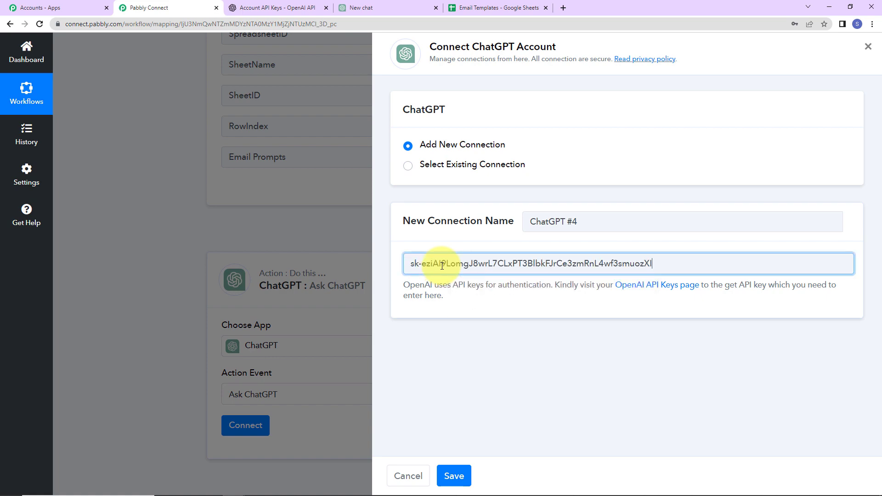
pyautogui.click(453, 475)
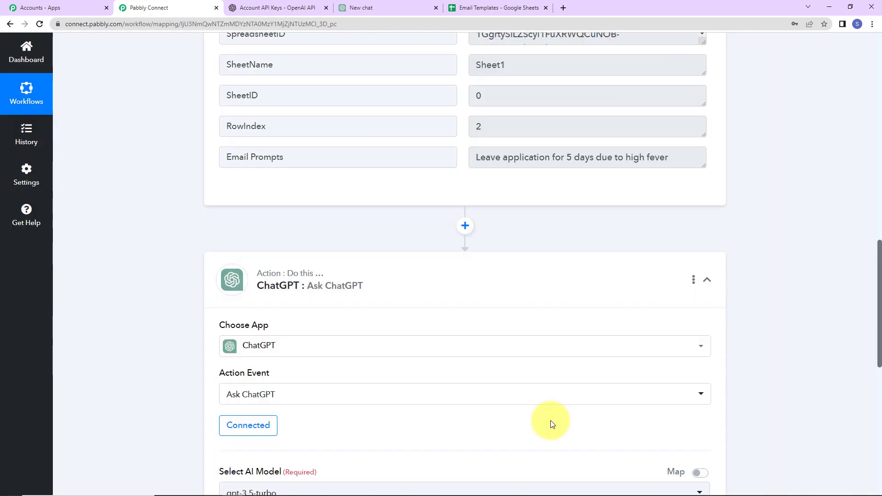
# Choose gpt-3.5-turbo-0301 in the Ask ChatGPT step's Select AI Model list.
pyautogui.scroll(-3, 517, 409)
pyautogui.scroll(-2, 397, 373)
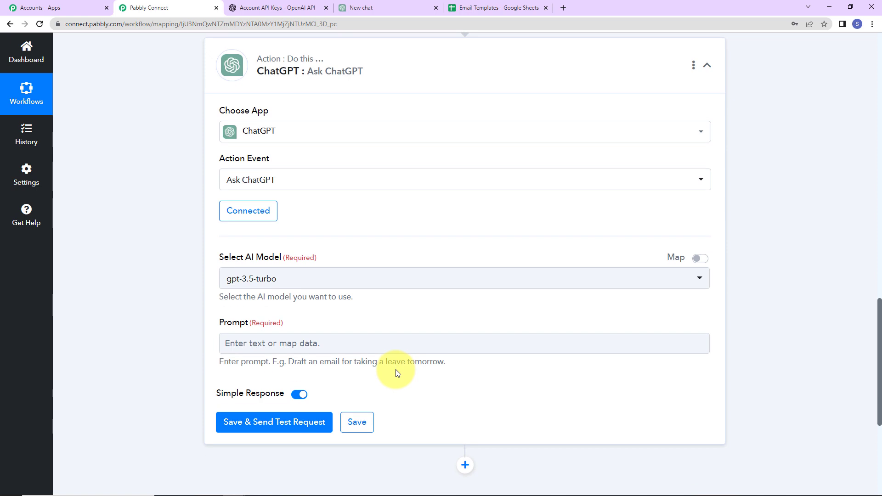
pyautogui.scroll(-2, 399, 297)
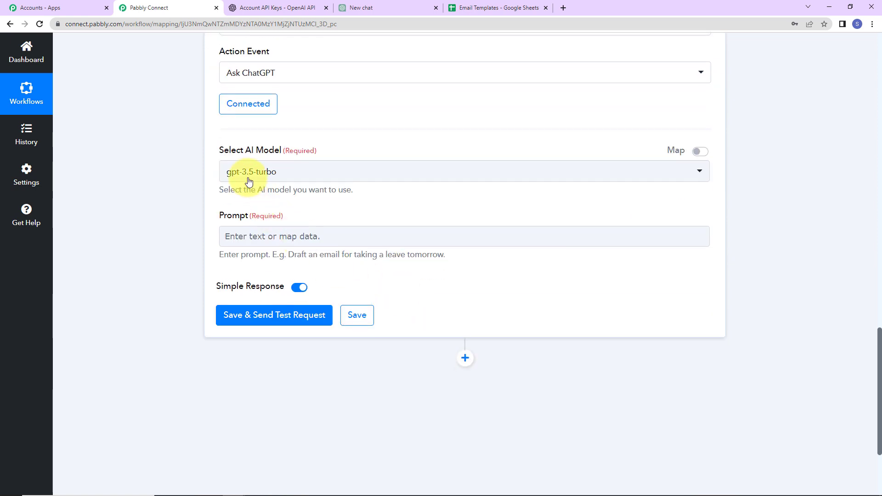
pyautogui.click(291, 171)
pyautogui.click(291, 172)
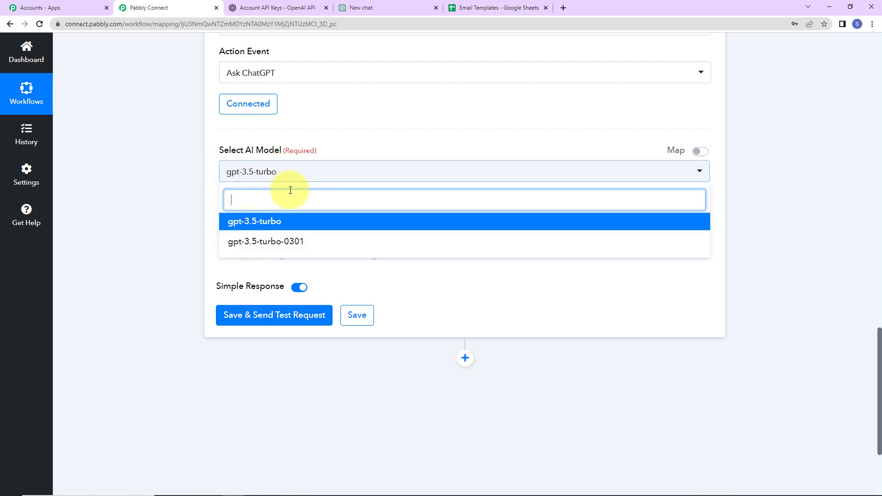
pyautogui.click(285, 225)
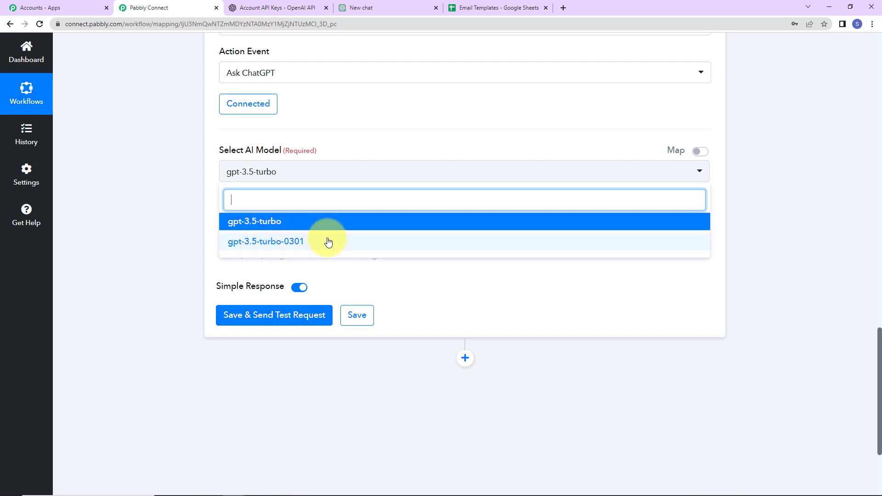
pyautogui.click(294, 242)
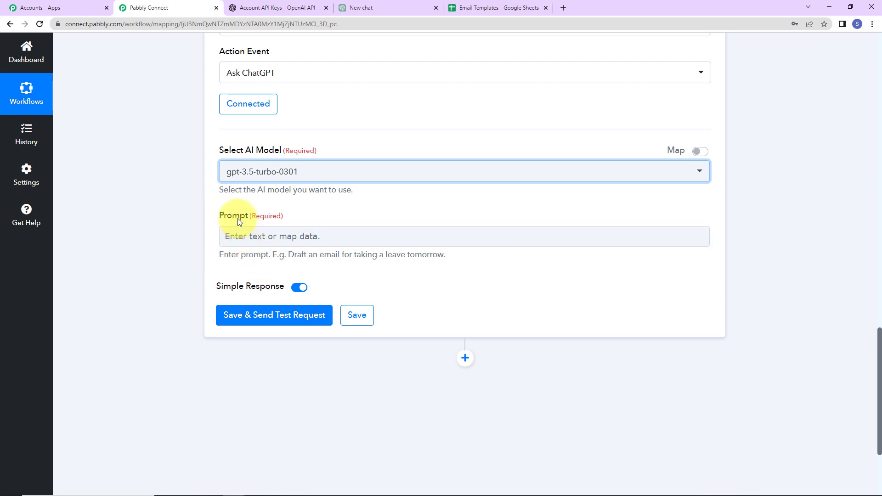
# Make the prompt 'Write an Email template for the title' followed by the mapped Email Prompts field.
pyautogui.click(241, 235)
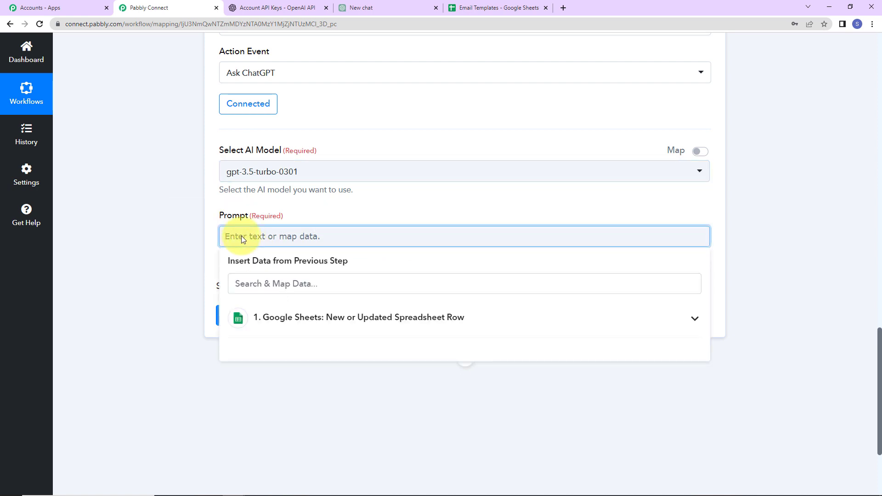
pyautogui.hotkey('ctrl', 'v')
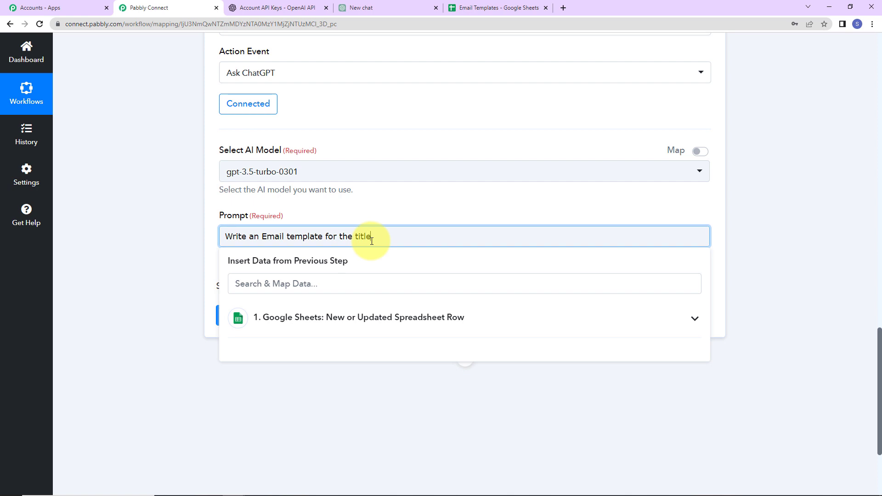
pyautogui.click(342, 326)
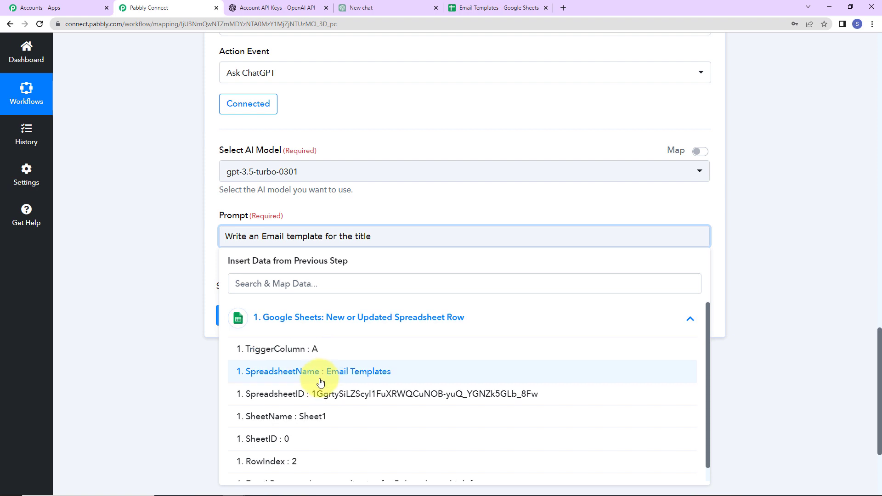
pyautogui.scroll(-1, 315, 379)
pyautogui.click(287, 468)
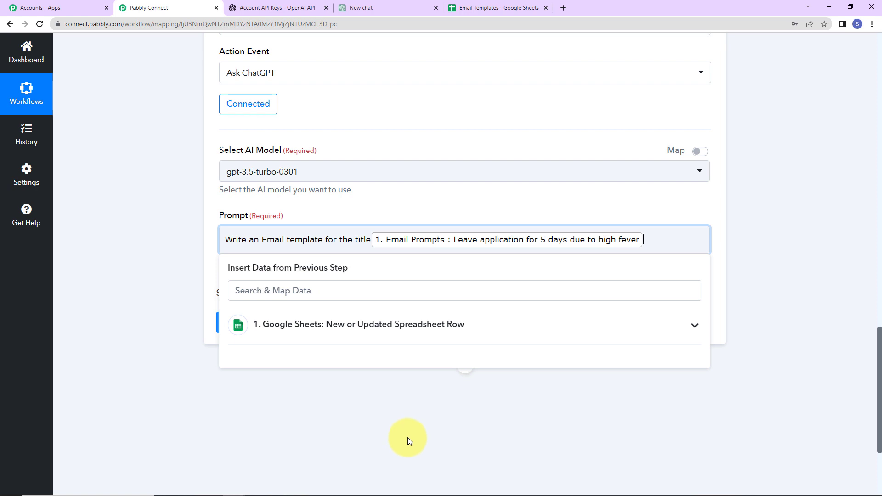
pyautogui.click(368, 239)
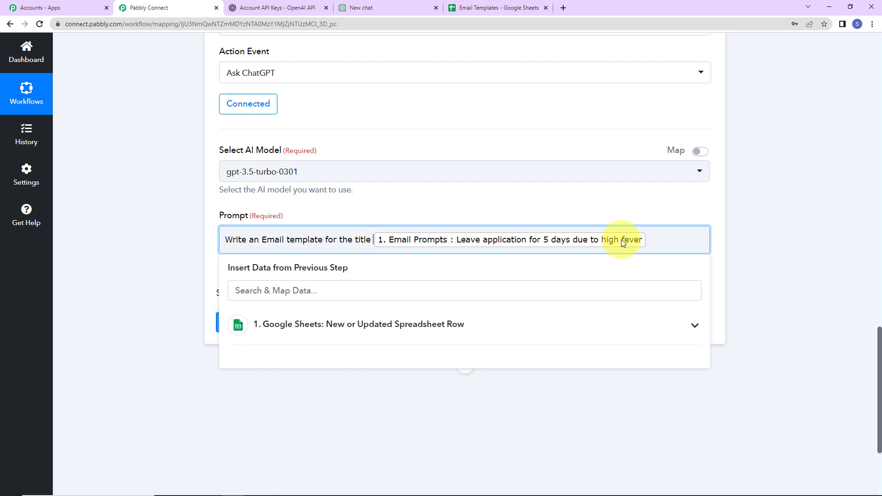
pyautogui.click(737, 228)
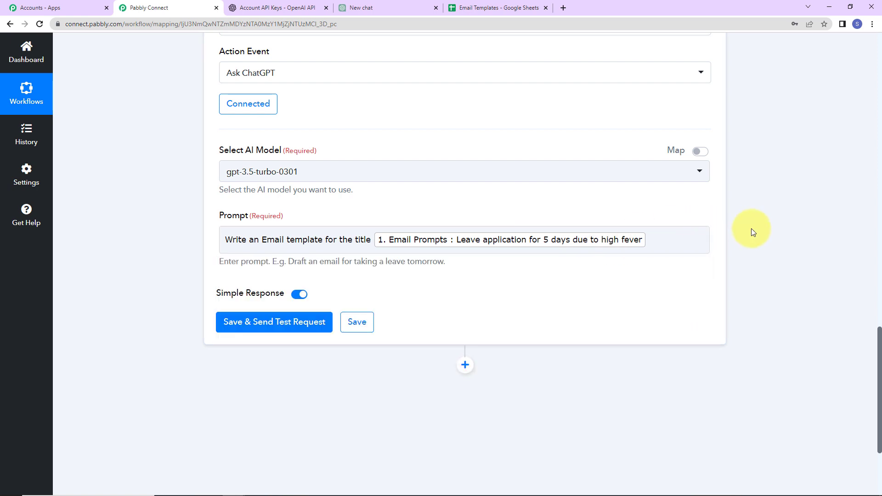
# Send the ChatGPT test request and enlarge Choices 0 Message Content to read the leave-application email.
pyautogui.click(256, 329)
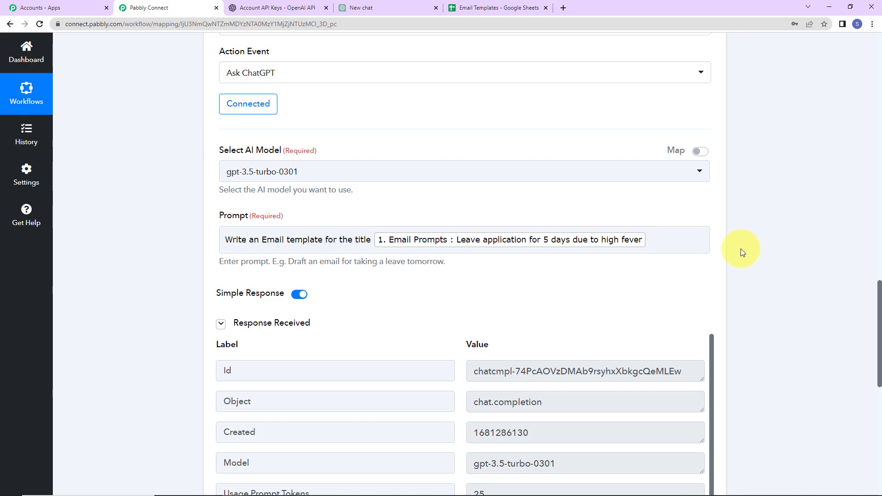
pyautogui.scroll(-5, 740, 249)
pyautogui.scroll(-2, 711, 239)
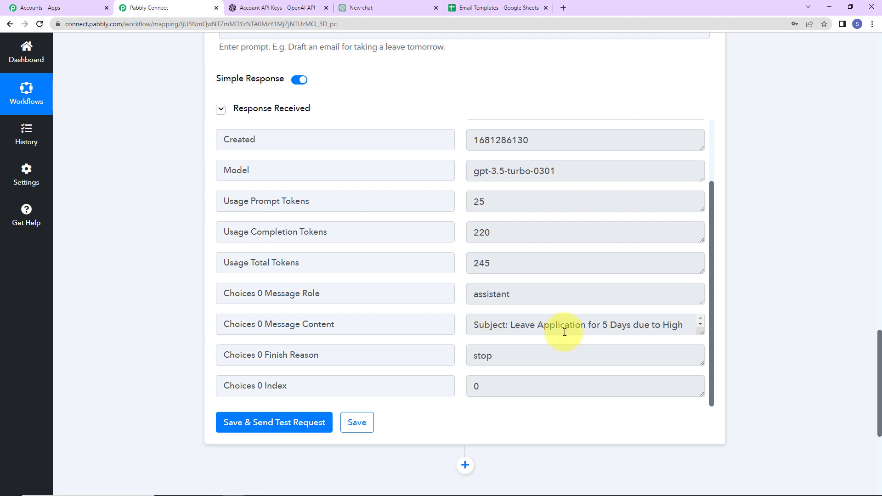
pyautogui.moveTo(703, 333); pyautogui.dragTo(703, 390)
pyautogui.scroll(-1, 649, 359)
pyautogui.scroll(-6, 650, 359)
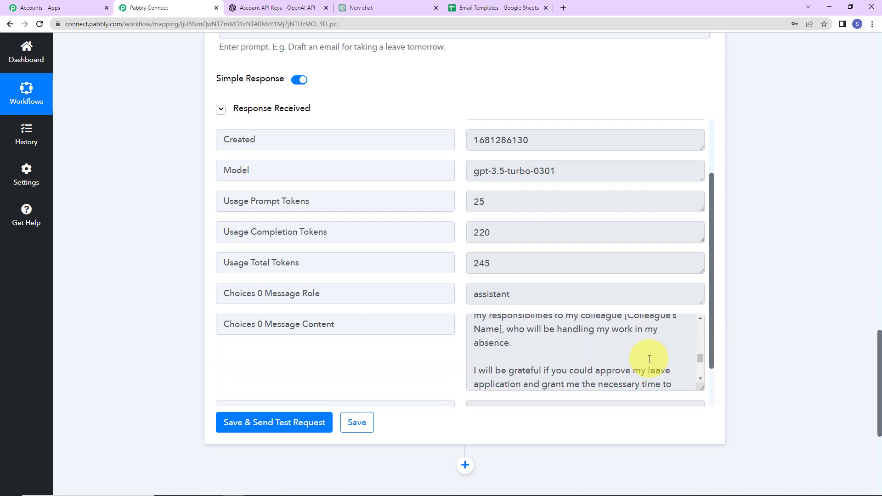
pyautogui.scroll(-5, 650, 359)
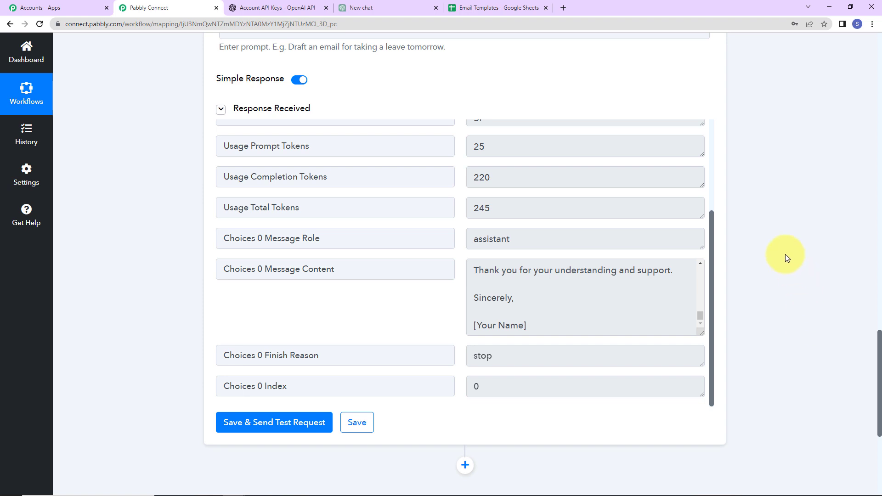
pyautogui.scroll(-5, 785, 254)
# Add a Google Sheets Update Cell Value action after ChatGPT using the existing Google Sheets connection.
pyautogui.click(468, 214)
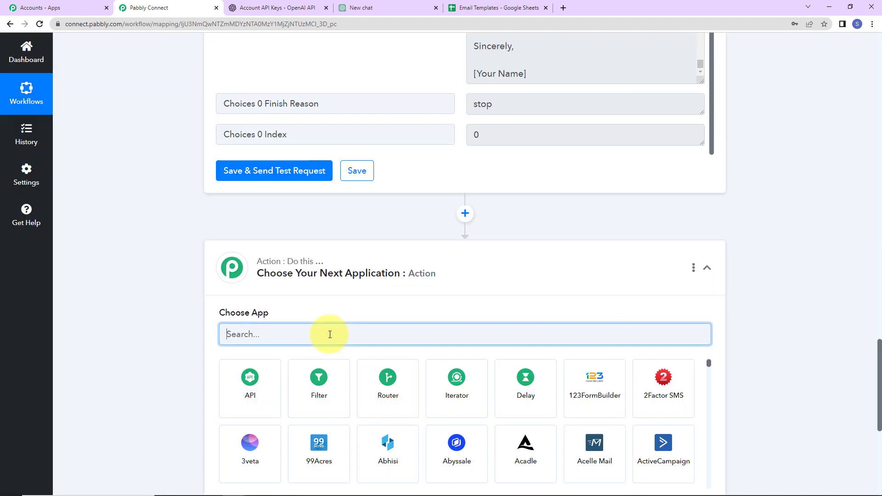
pyautogui.write('google')
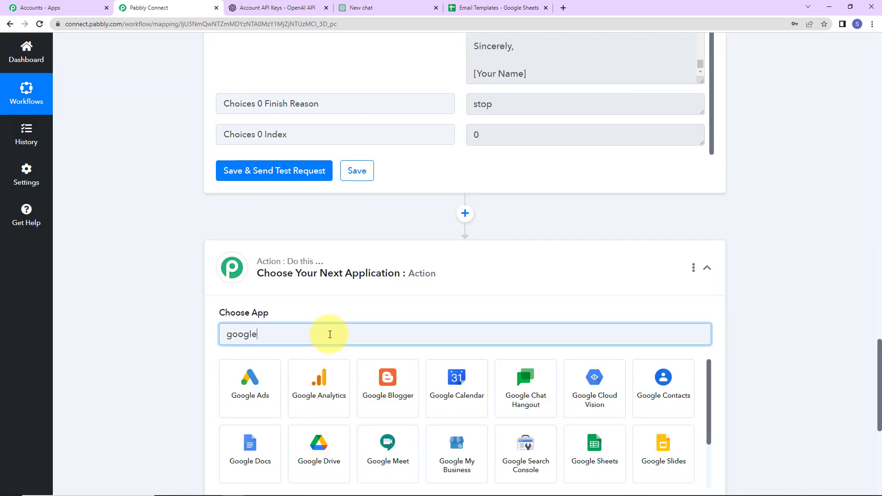
pyautogui.click(596, 445)
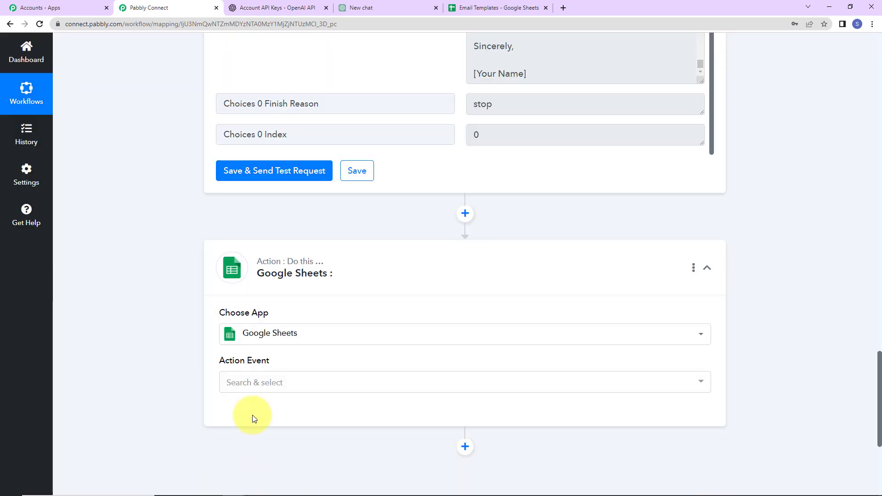
pyautogui.click(236, 382)
pyautogui.scroll(-5, 274, 276)
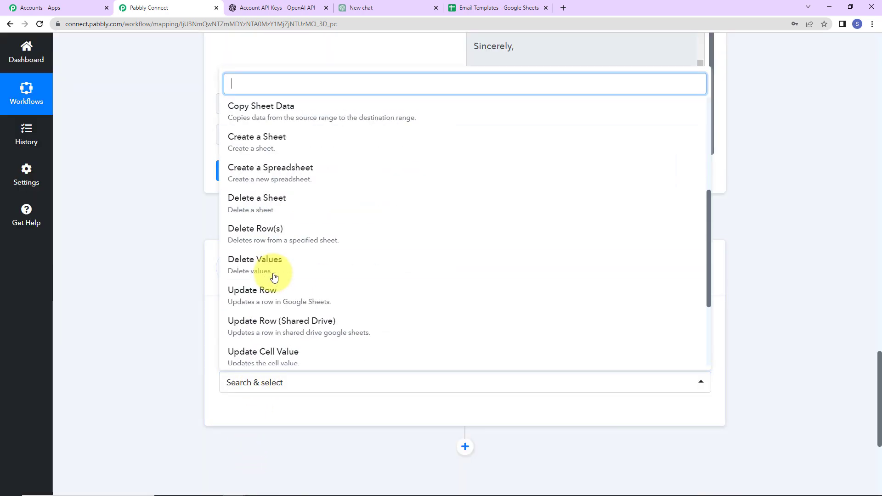
pyautogui.scroll(-2, 271, 281)
pyautogui.click(266, 251)
pyautogui.click(260, 417)
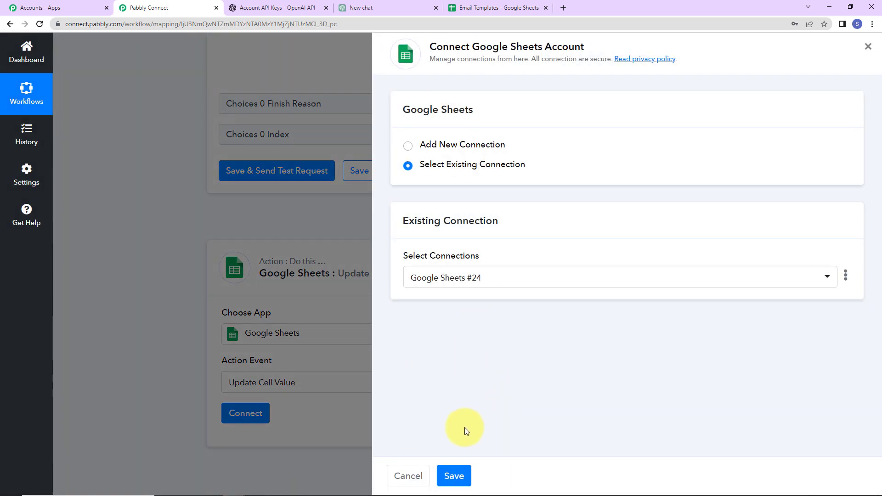
pyautogui.click(452, 475)
pyautogui.scroll(-7, 444, 333)
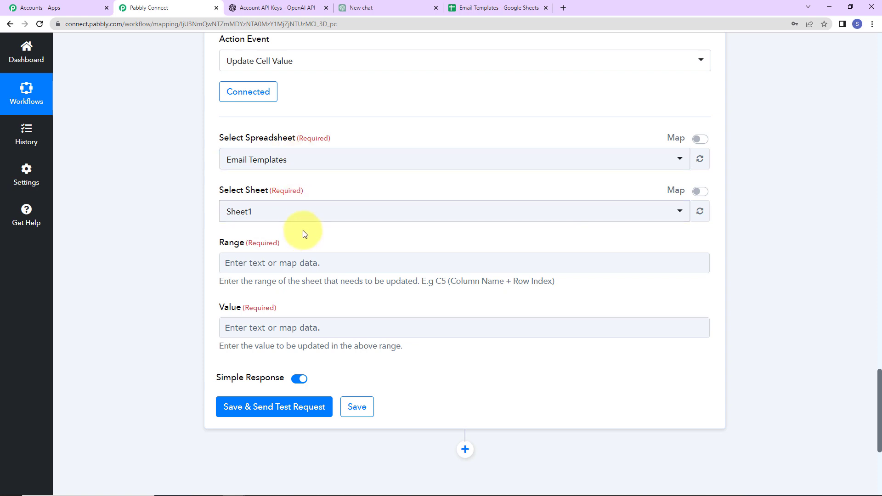
# Set the Range to column B followed by the trigger row's RowIndex.
pyautogui.scroll(-2, 303, 225)
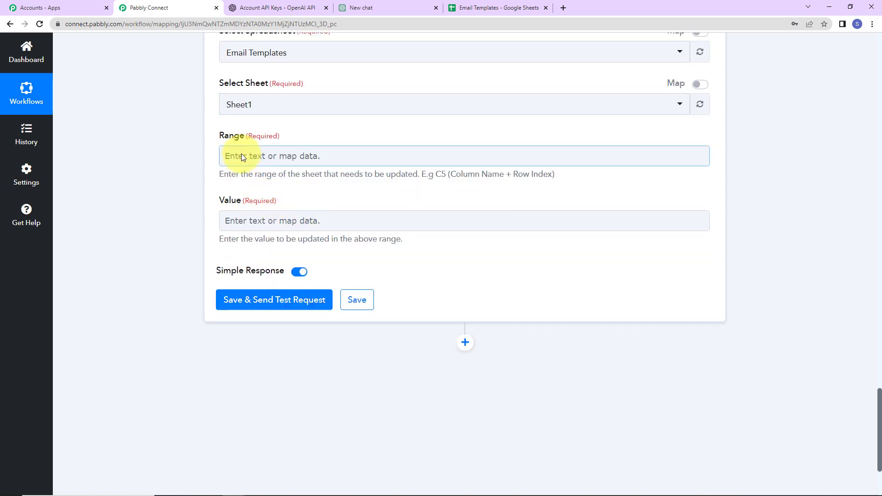
pyautogui.click(480, 8)
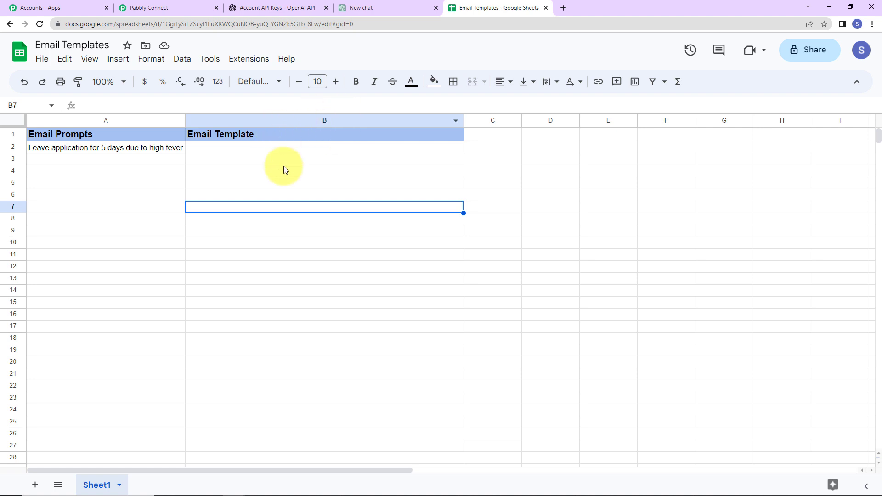
pyautogui.click(205, 9)
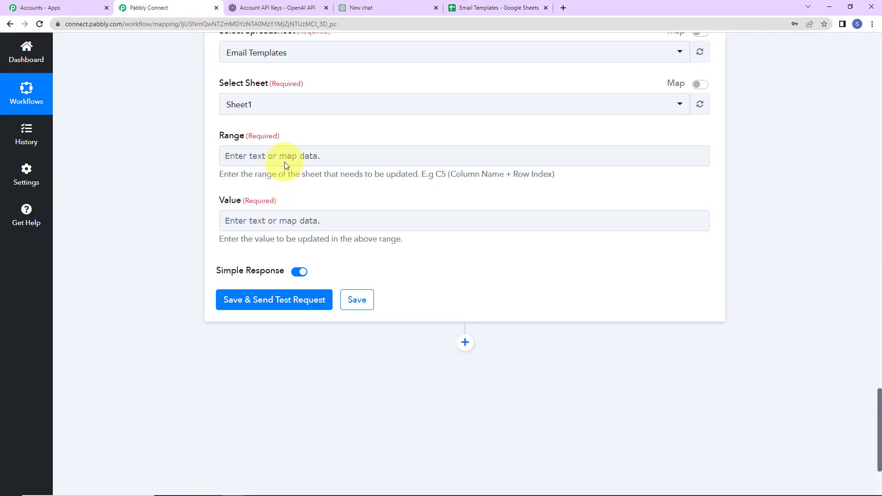
pyautogui.click(286, 164)
pyautogui.write('B')
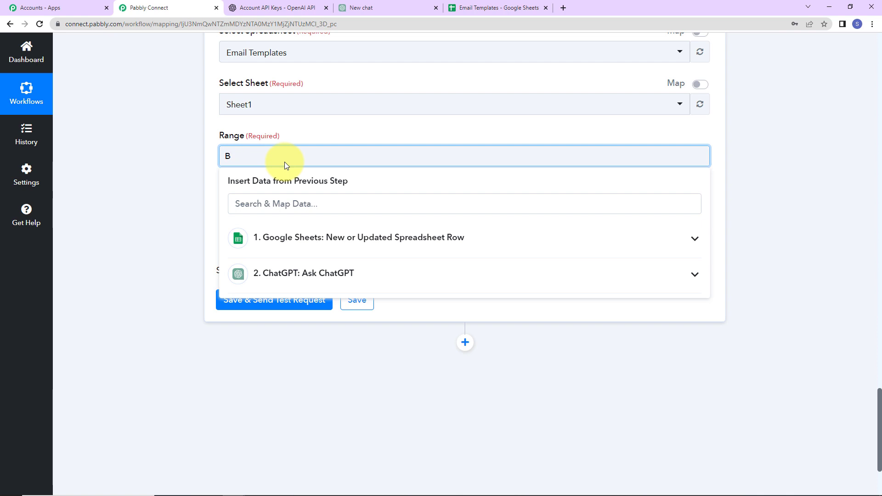
pyautogui.click(289, 241)
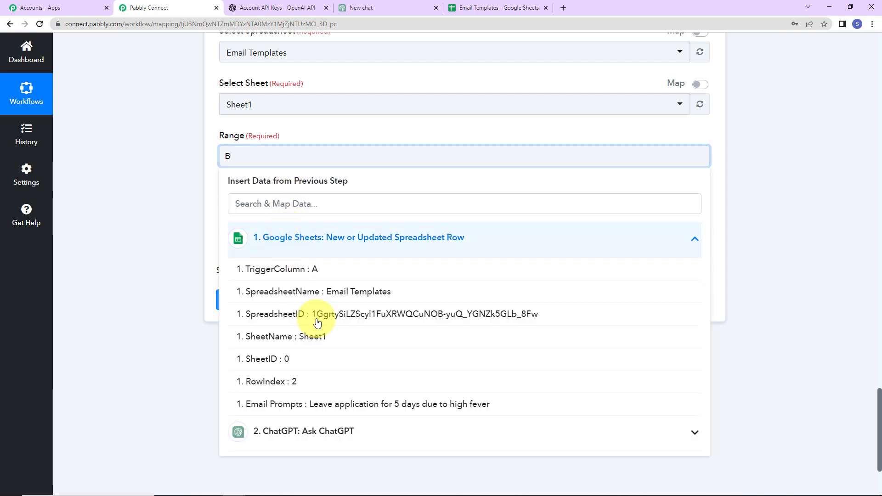
pyautogui.click(276, 381)
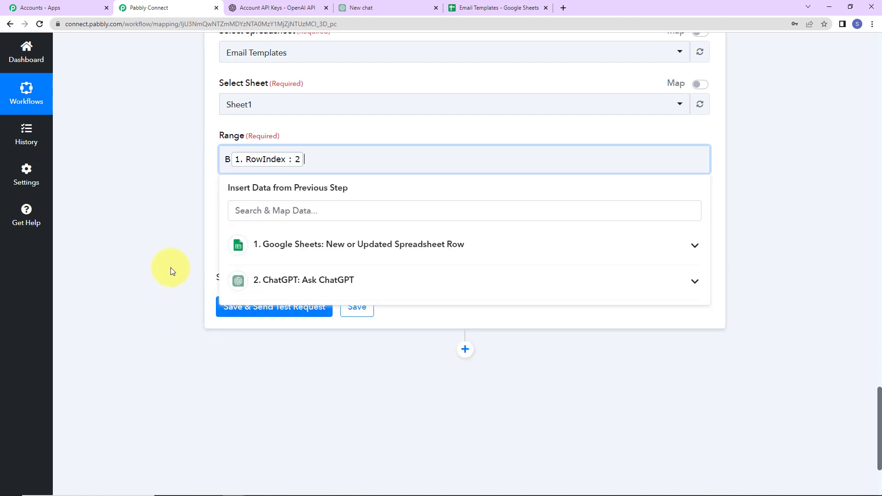
pyautogui.click(164, 238)
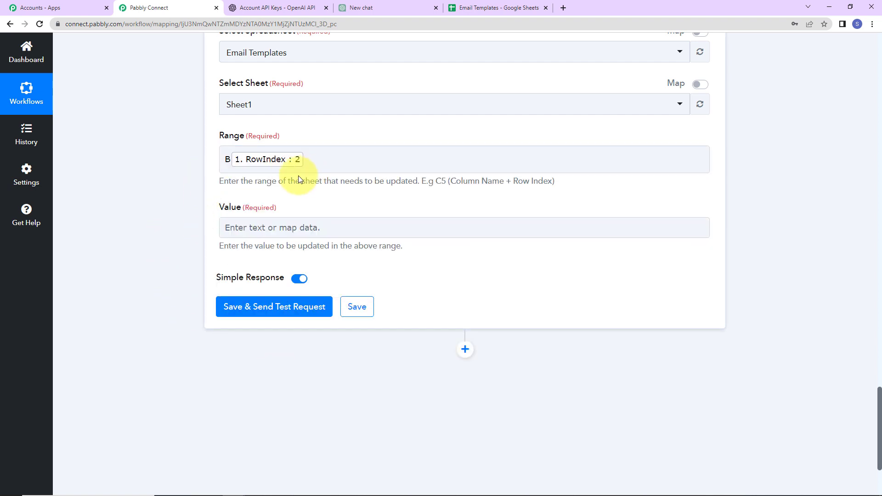
# Map ChatGPT's Choices 0 Message Content as the Value, then save and send a test request.
pyautogui.click(222, 227)
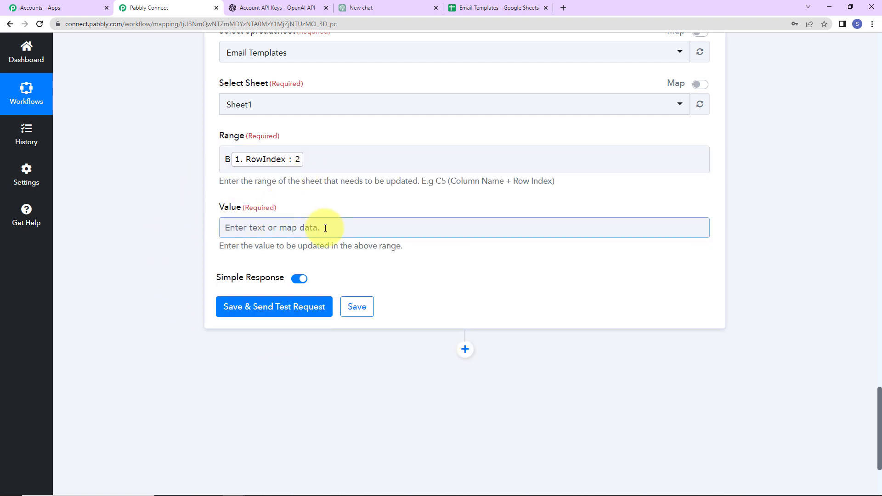
pyautogui.click(298, 223)
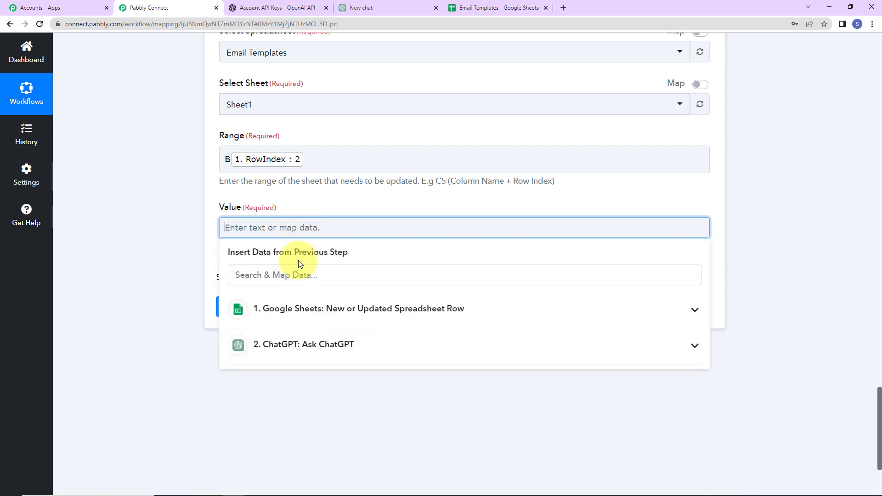
pyautogui.click(266, 344)
pyautogui.scroll(-3, 240, 441)
pyautogui.click(257, 448)
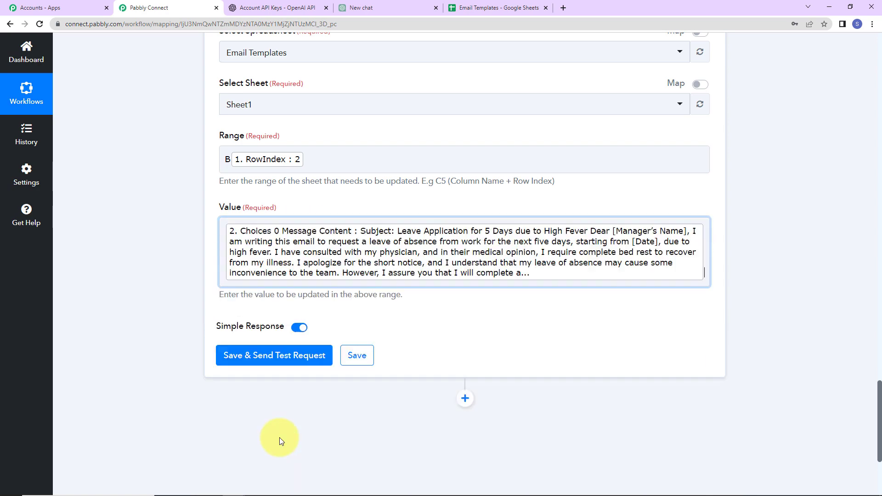
pyautogui.click(131, 272)
pyautogui.scroll(-3, 144, 298)
pyautogui.click(234, 249)
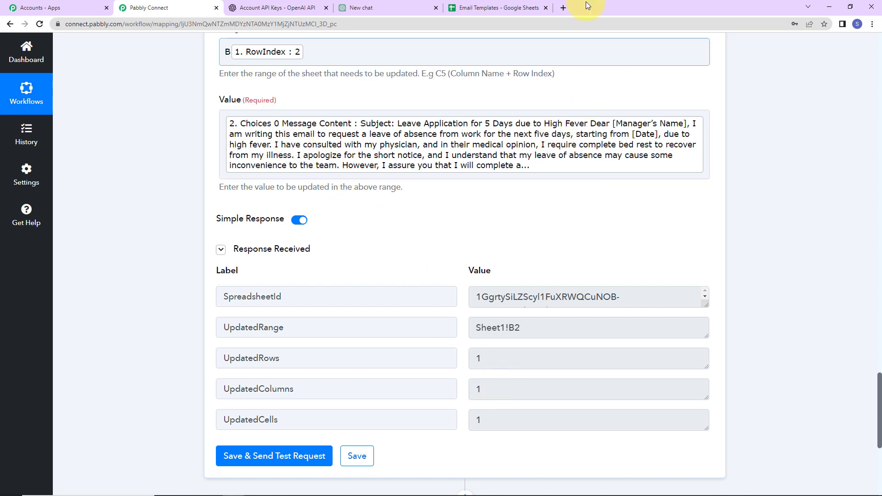
# Switch to the Email Templates sheet to see the generated leave email in B2.
pyautogui.click(488, 8)
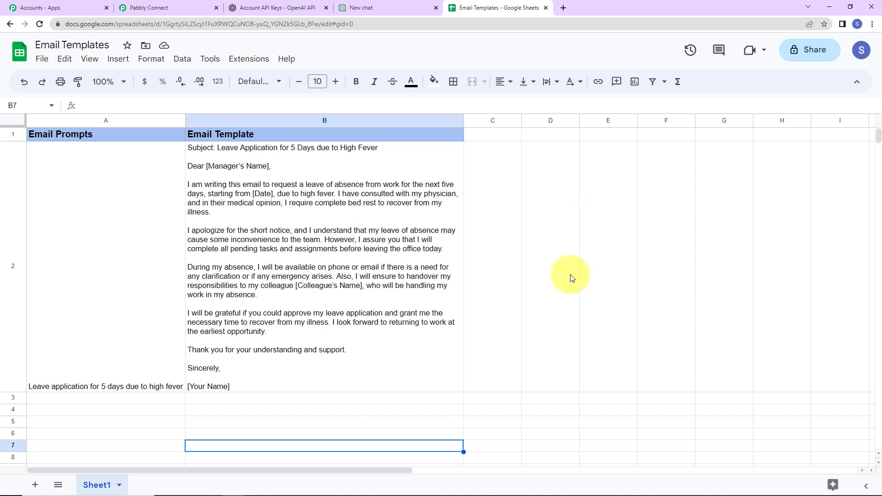
# Enter the prompt 'Induction mail for new employee' in cell A3.
pyautogui.scroll(-5, 413, 265)
pyautogui.scroll(5, 164, 230)
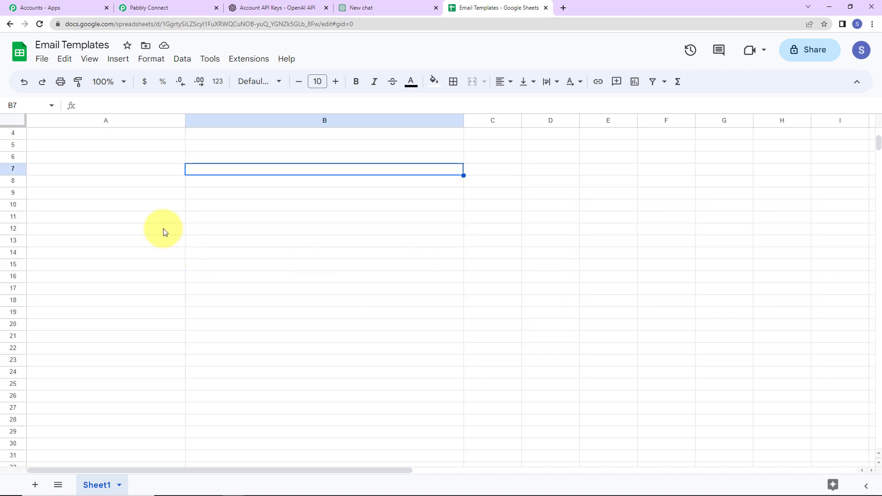
pyautogui.click(149, 386)
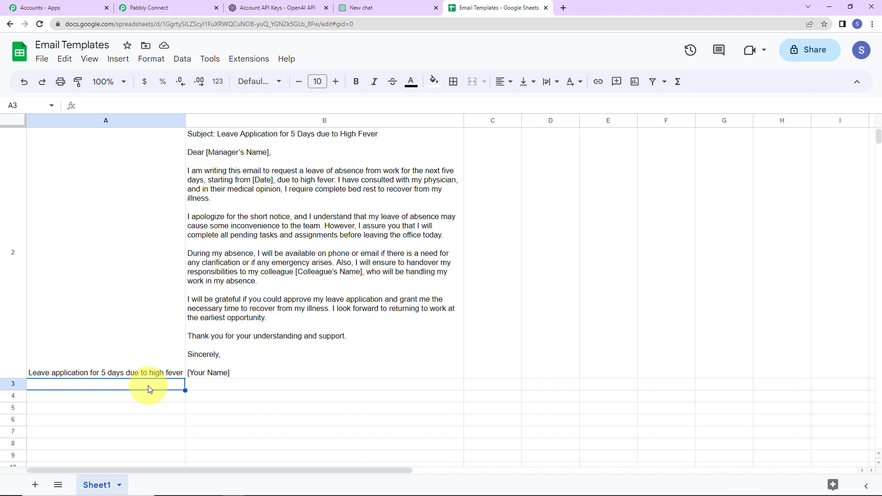
pyautogui.write('I')
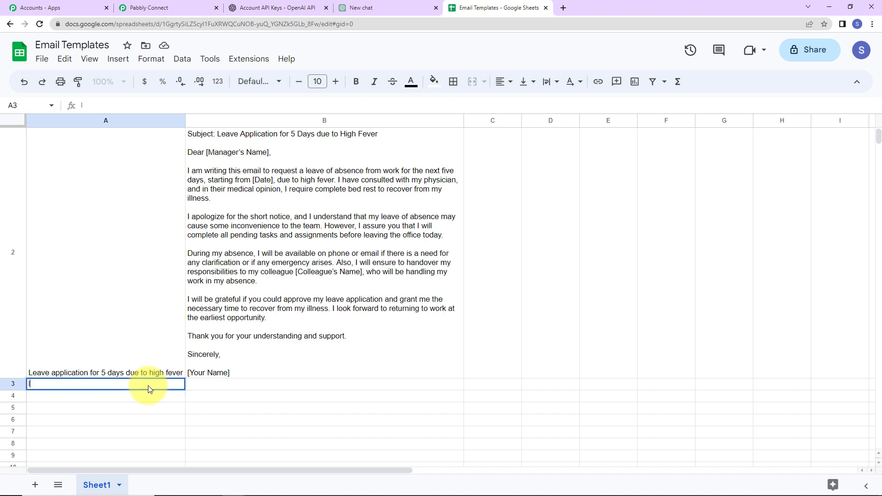
pyautogui.write('nduction mail fr')
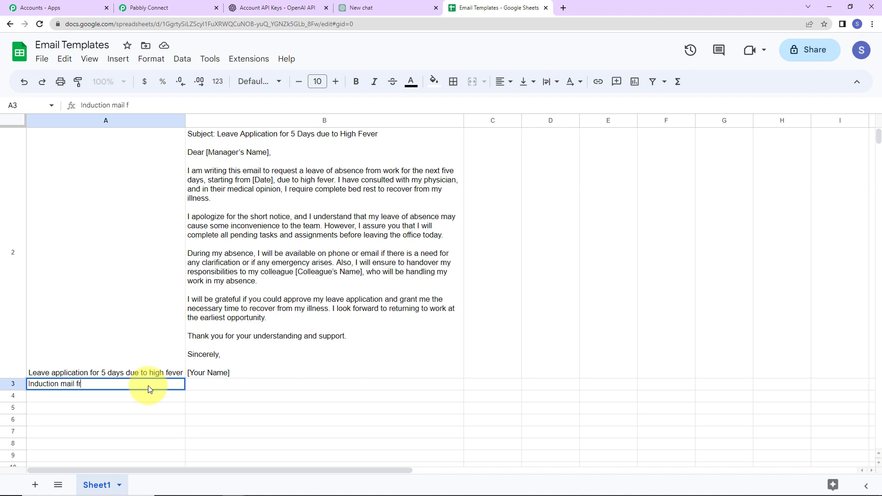
pyautogui.press('BackSpace')
pyautogui.write('or new employee')
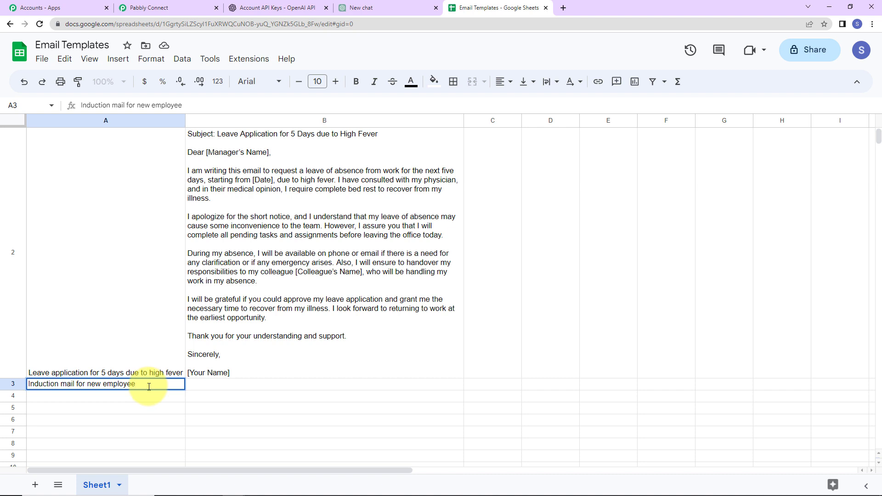
pyautogui.press('Return')
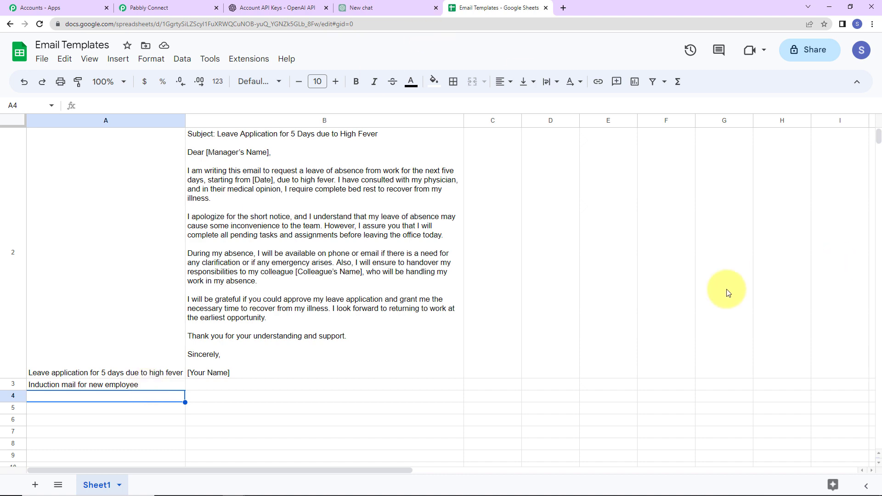
# Verify the induction welcome email appeared in B3, then go back to the Pabbly Connect workflow.
pyautogui.click(580, 324)
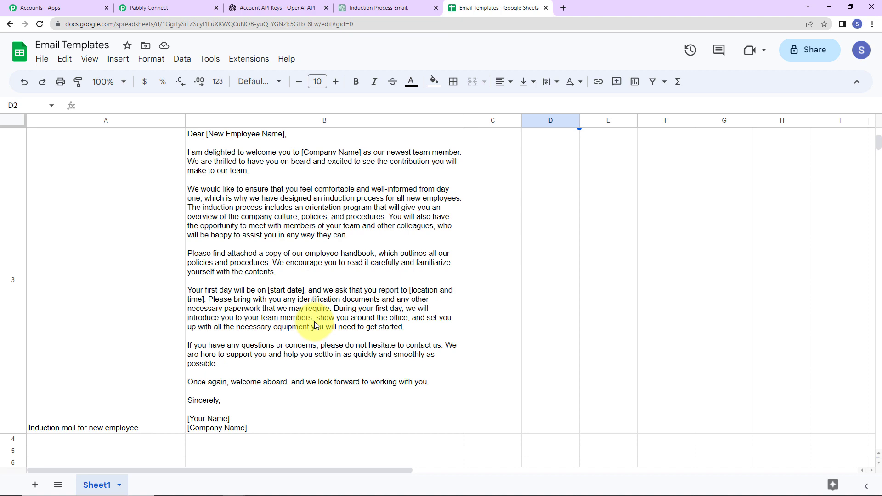
pyautogui.click(149, 8)
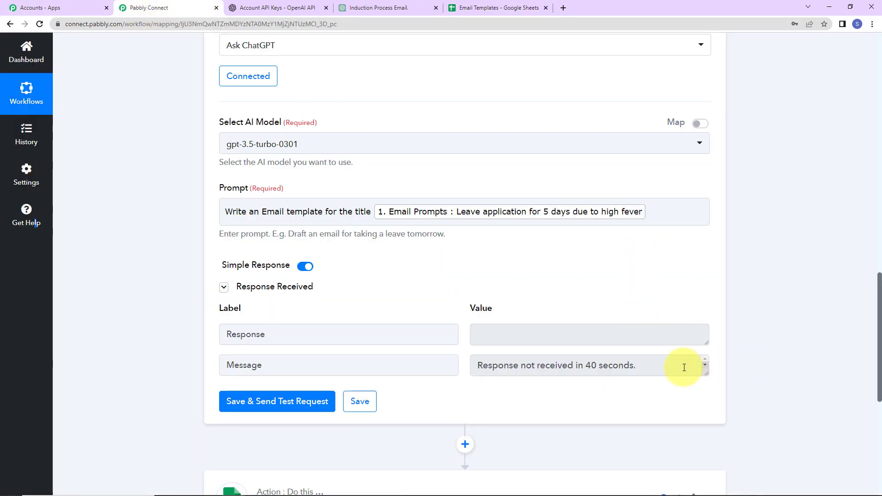